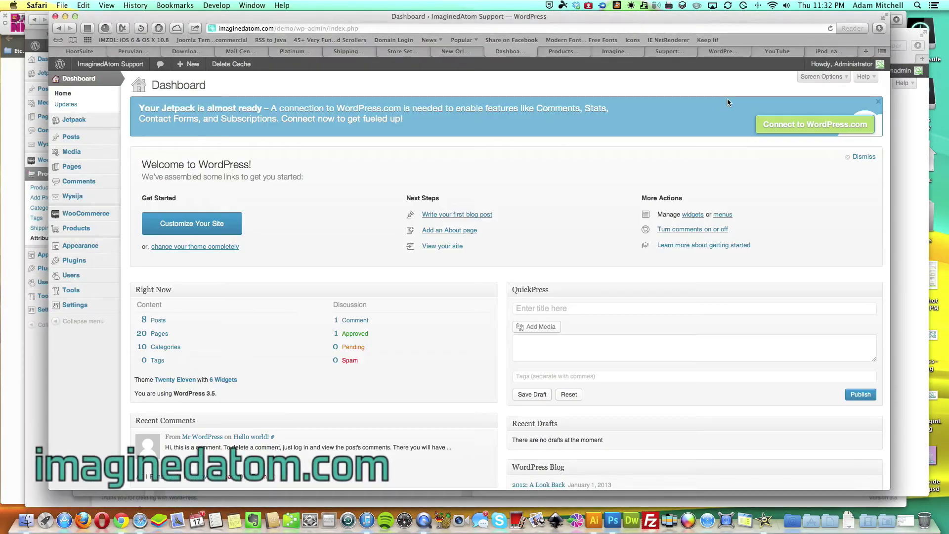
# Make Safari full-screen and open the Products > Add Product page
pyautogui.click(886, 18)
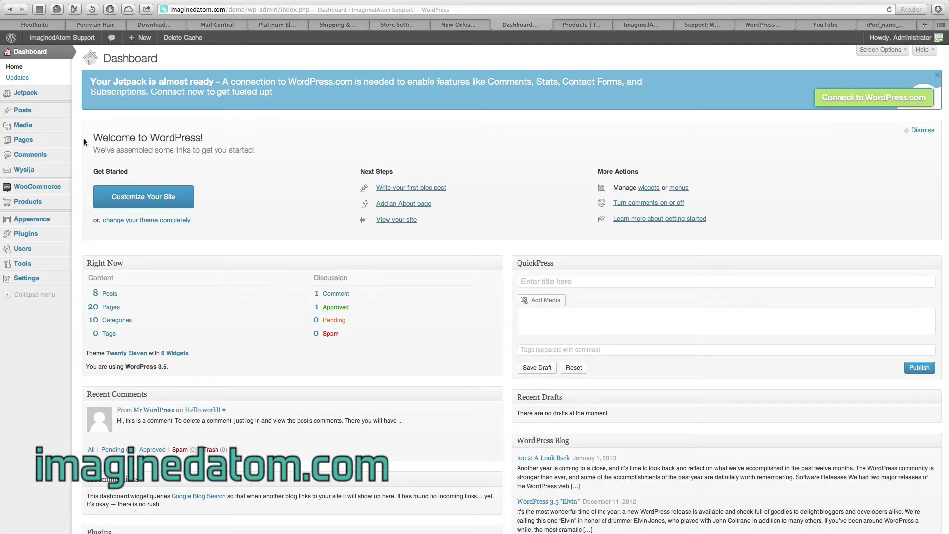
pyautogui.moveTo(43, 192)
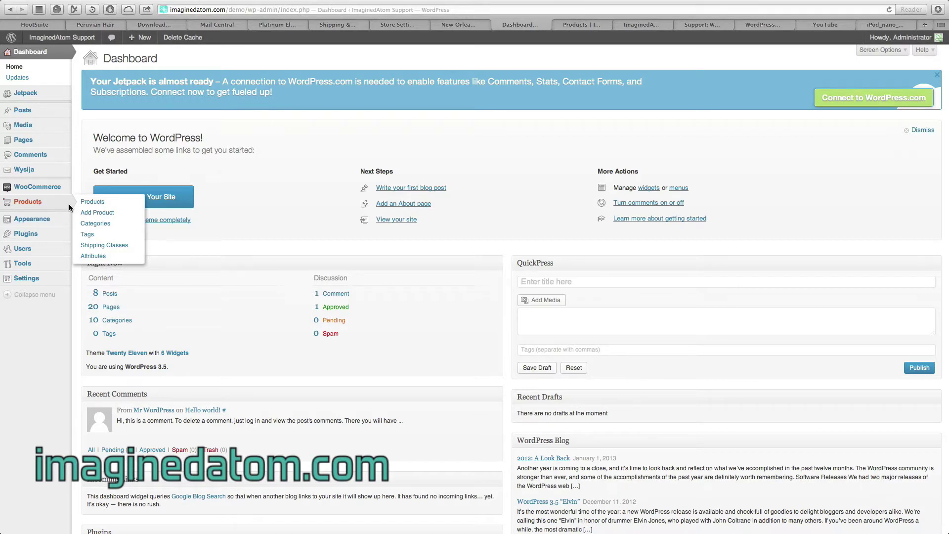
pyautogui.click(85, 213)
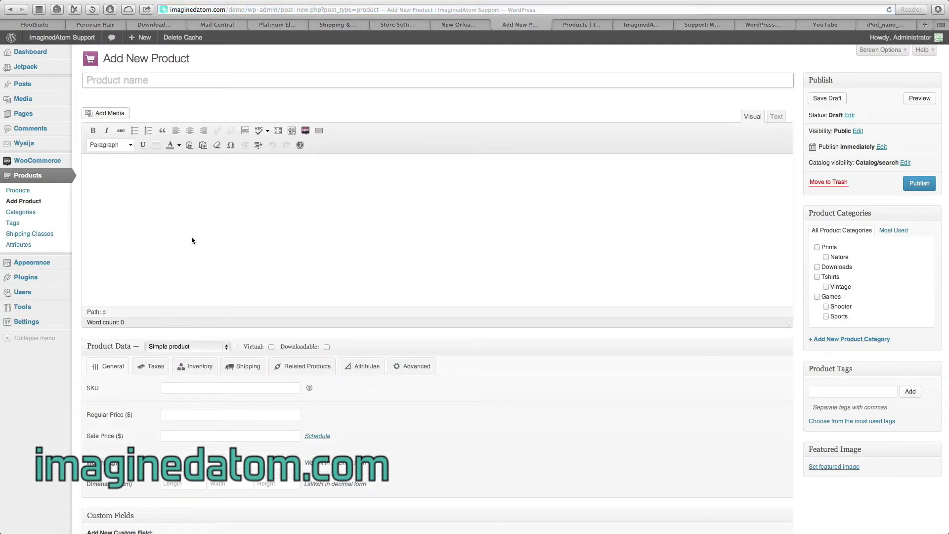
# Title the product 'iPod Nano' and enter the long description 'This is the long description.'
pyautogui.click(185, 82)
pyautogui.write('iPod Nano')
pyautogui.click(157, 188)
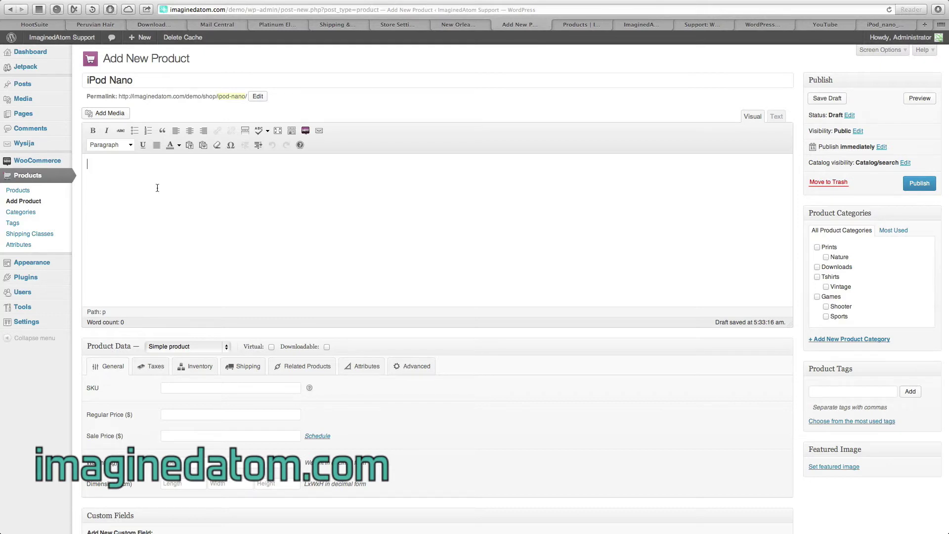
pyautogui.write('This is the long description.')
pyautogui.scroll(-1, 159, 321)
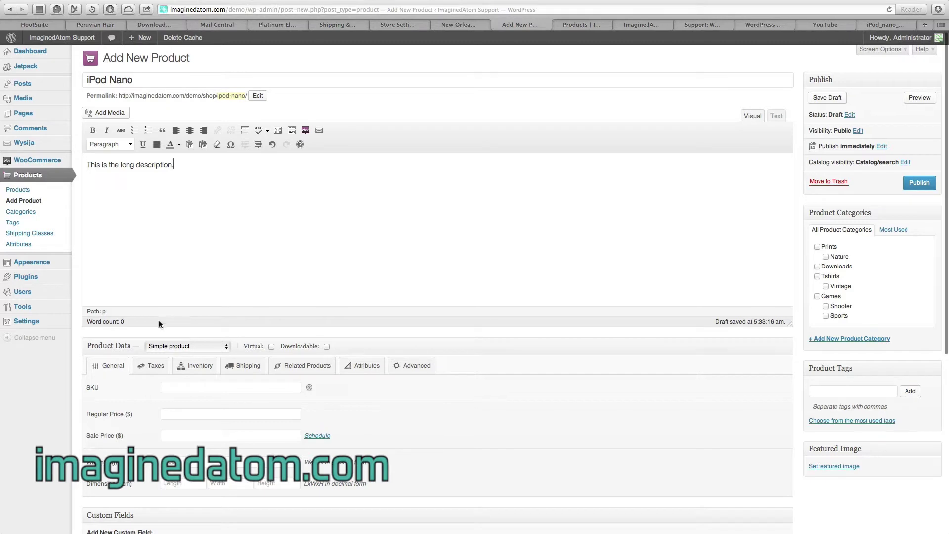
pyautogui.scroll(-1, 159, 324)
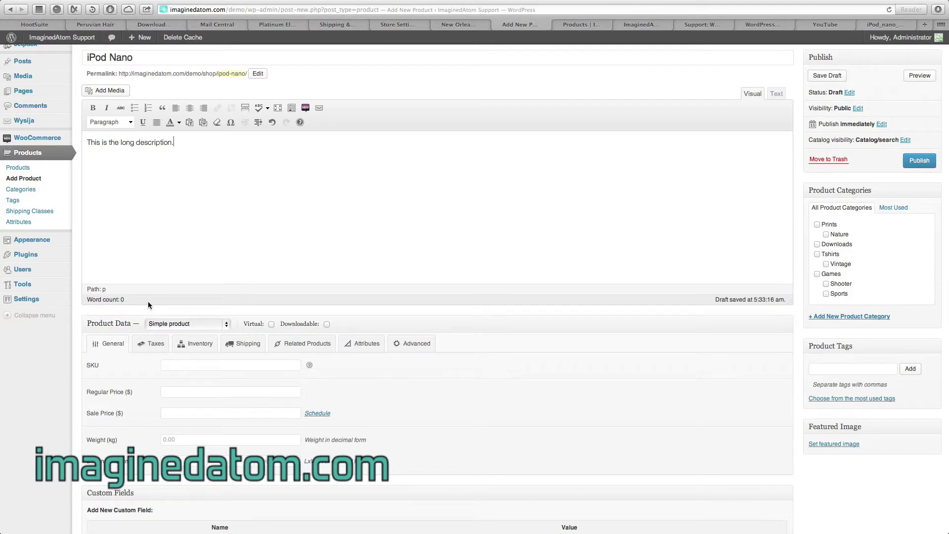
pyautogui.click(166, 324)
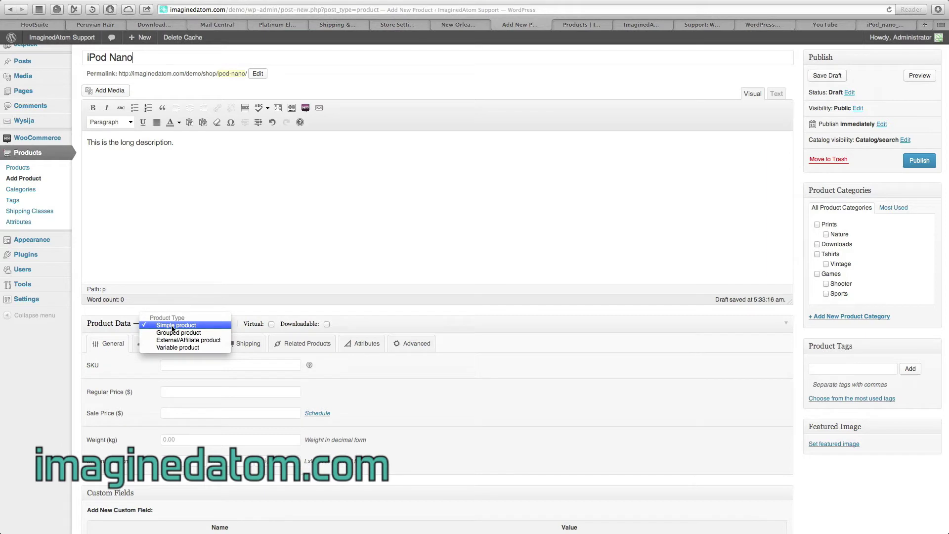
pyautogui.click(171, 325)
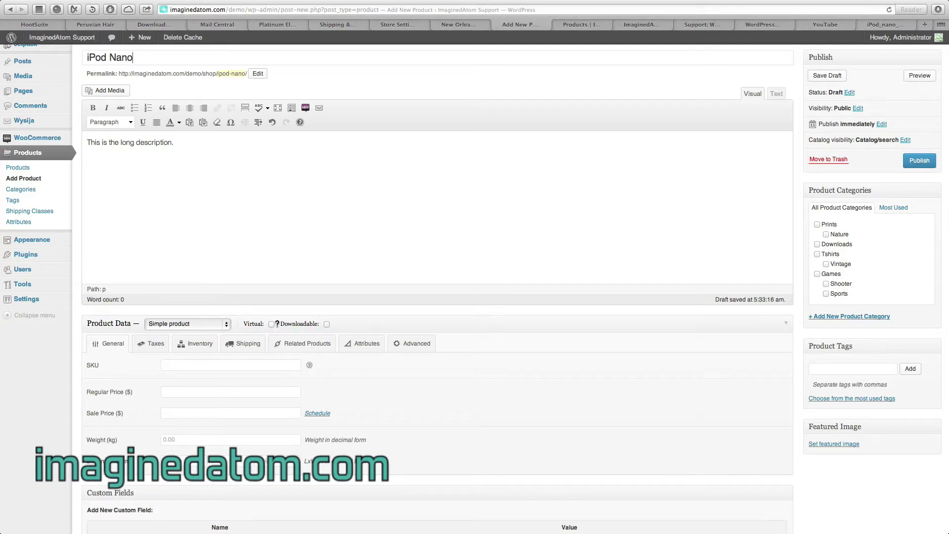
# Enter SKU 111999, regular price 250.00 and sale price 200.00, and reveal the sale schedule fields
pyautogui.moveTo(273, 326)
pyautogui.moveTo(328, 327)
pyautogui.click(188, 364)
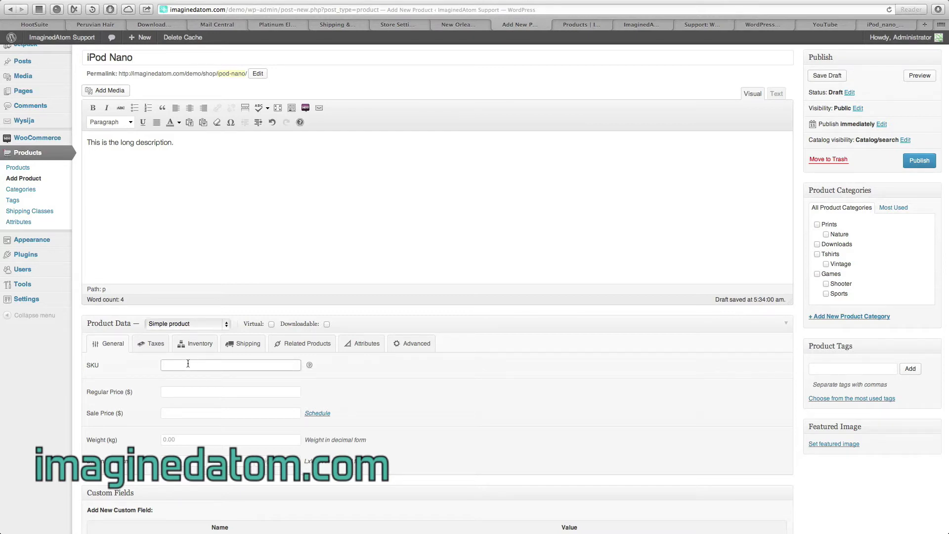
pyautogui.write('111999')
pyautogui.click(177, 391)
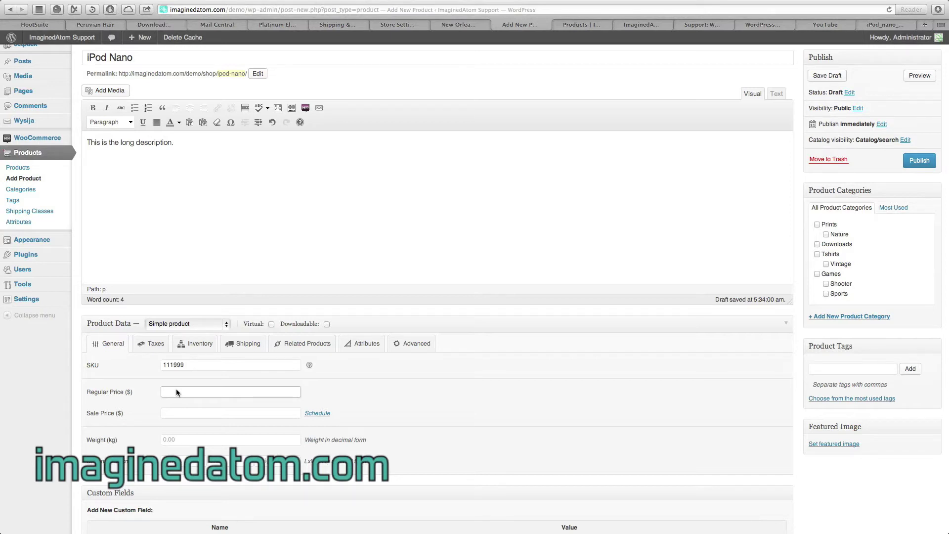
pyautogui.write('150')
pyautogui.press('super+a')
pyautogui.press('BackSpace')
pyautogui.write('250.00')
pyautogui.click(172, 413)
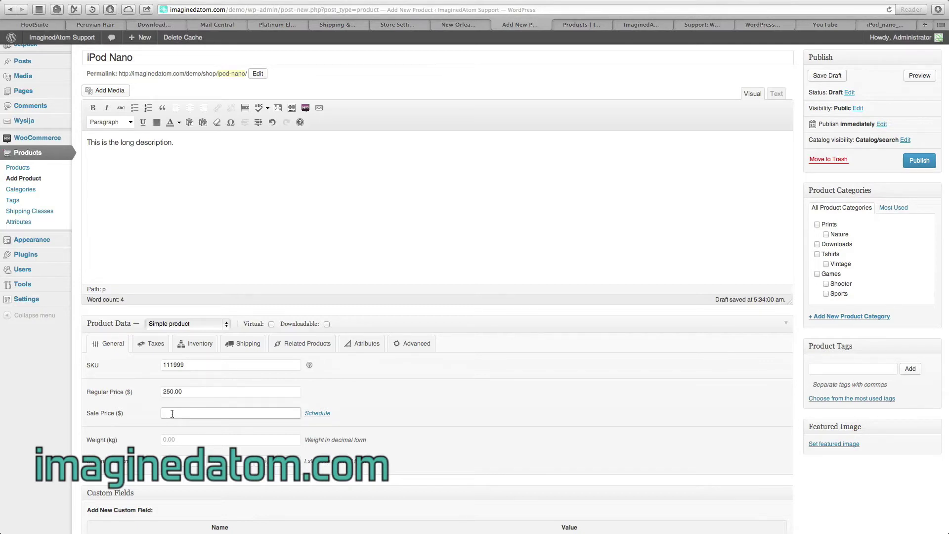
pyautogui.write('200.00')
pyautogui.click(321, 413)
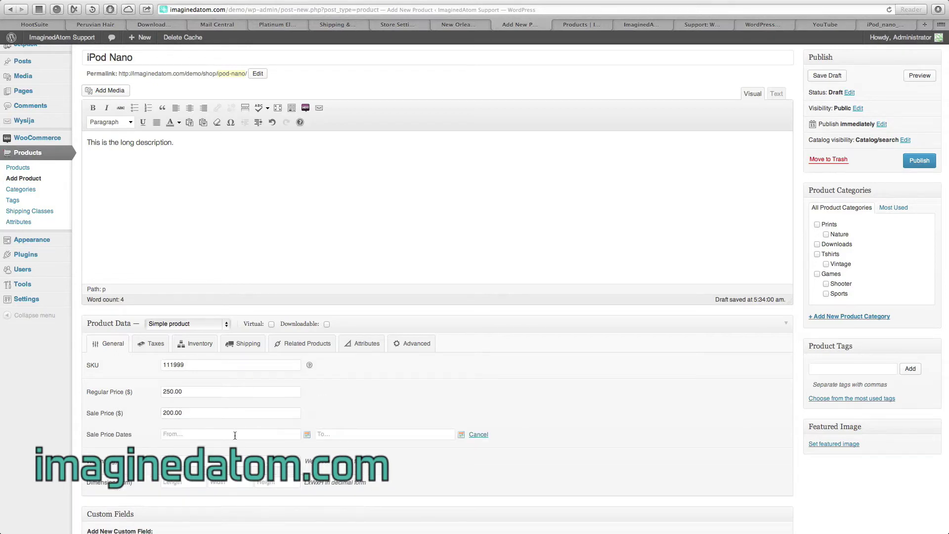
# Pick January 17 and January 24, 2013 as the sale's From and To dates
pyautogui.click(307, 434)
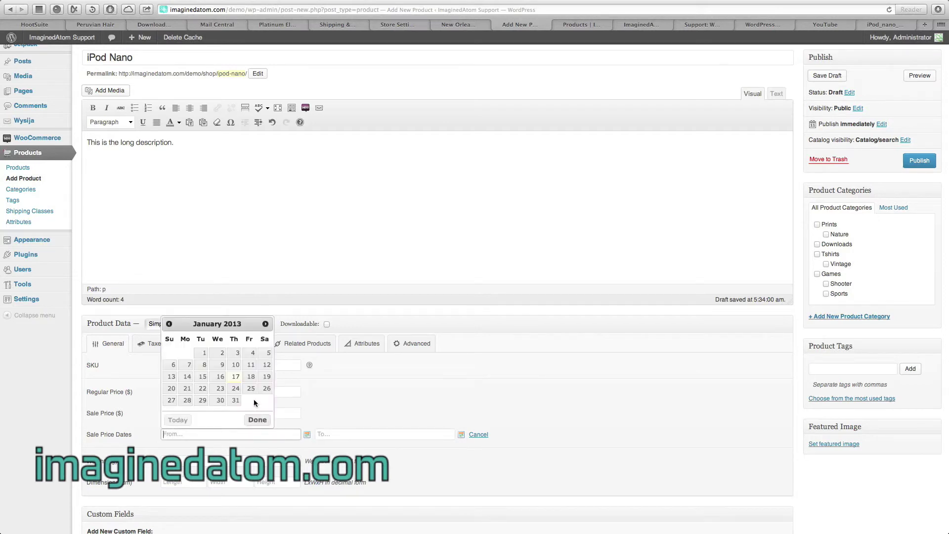
pyautogui.click(236, 377)
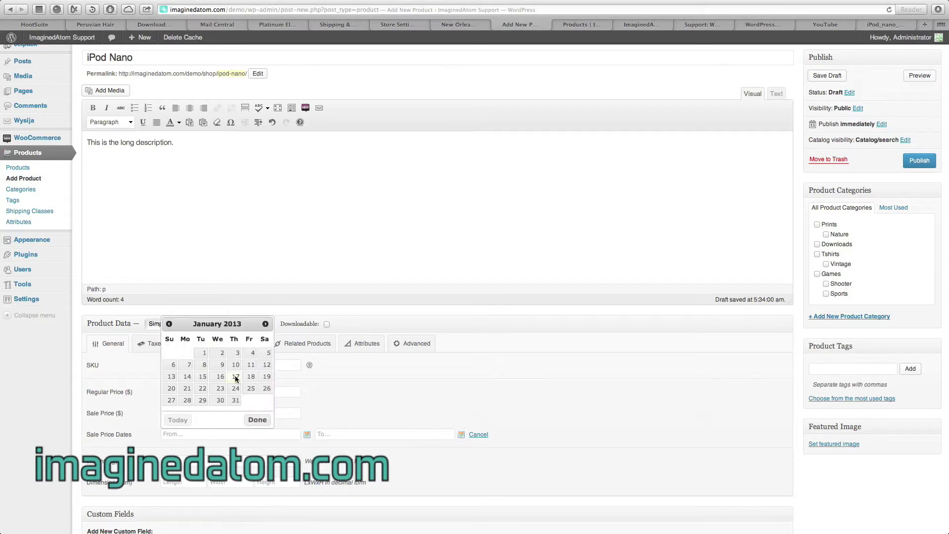
pyautogui.click(461, 435)
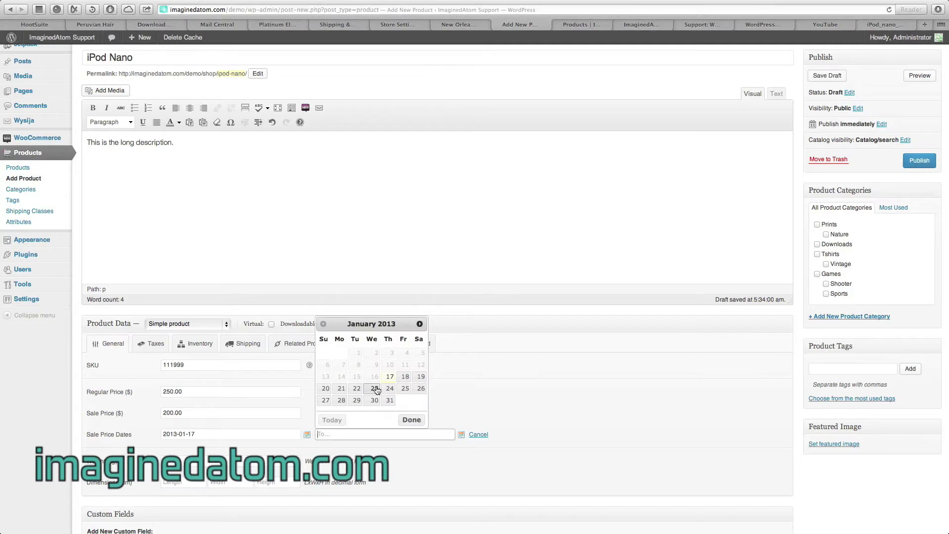
pyautogui.click(389, 389)
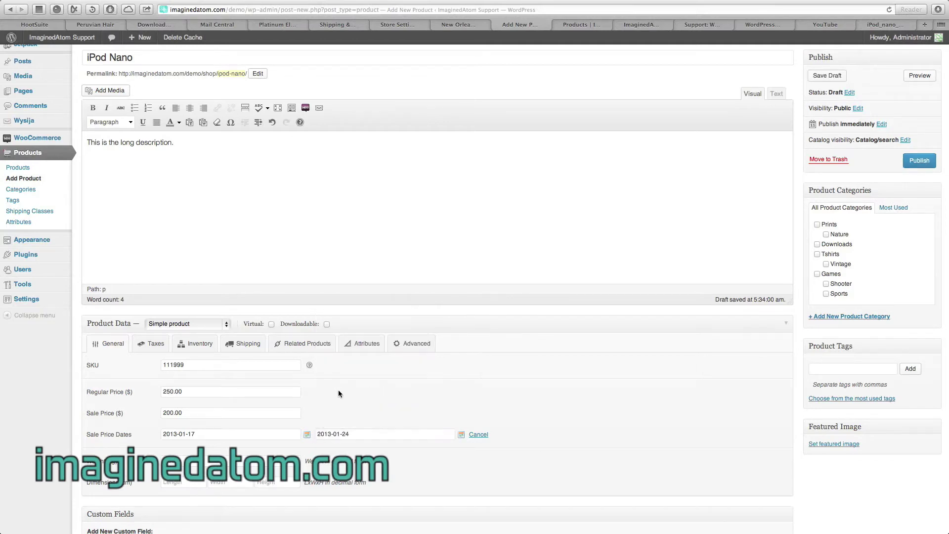
pyautogui.scroll(-2, 330, 393)
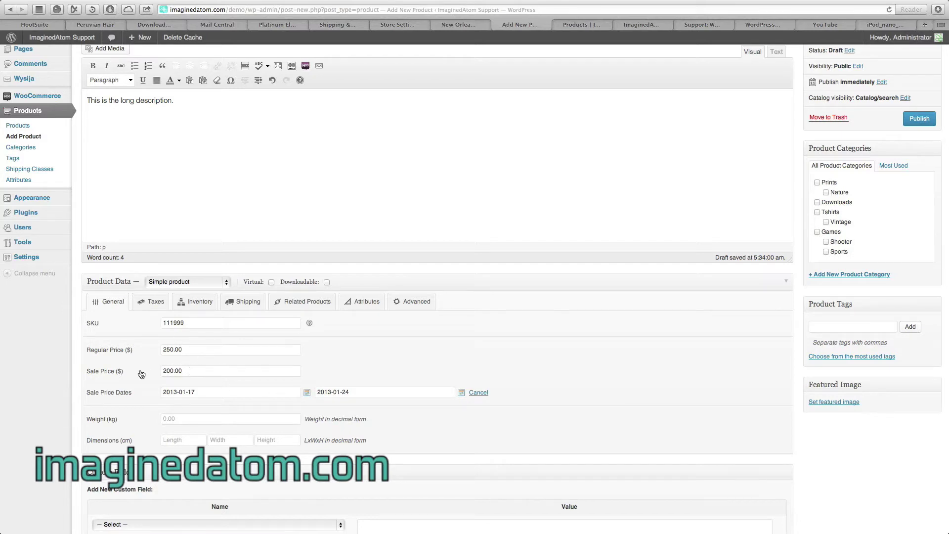
# Set the product weight to 1.00 kg
pyautogui.scroll(-2, 139, 383)
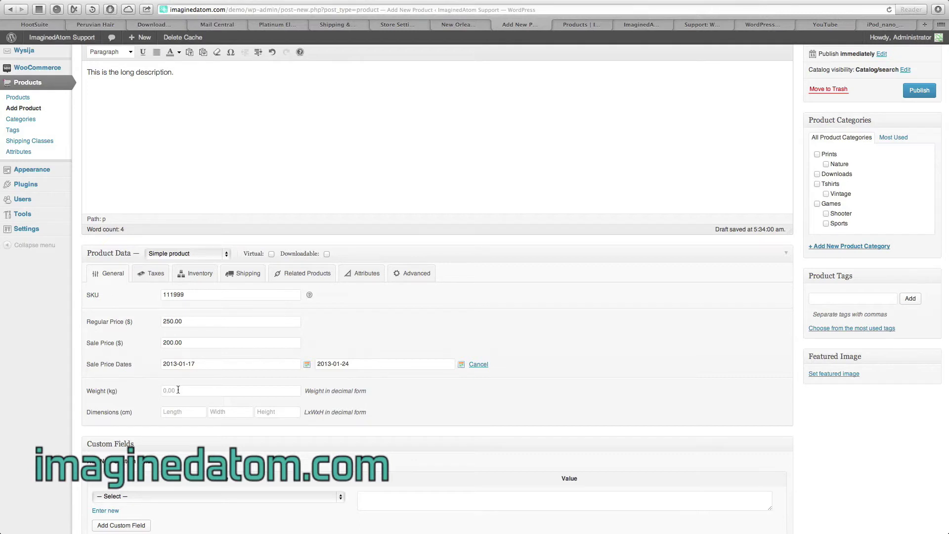
pyautogui.click(171, 389)
pyautogui.write('1')
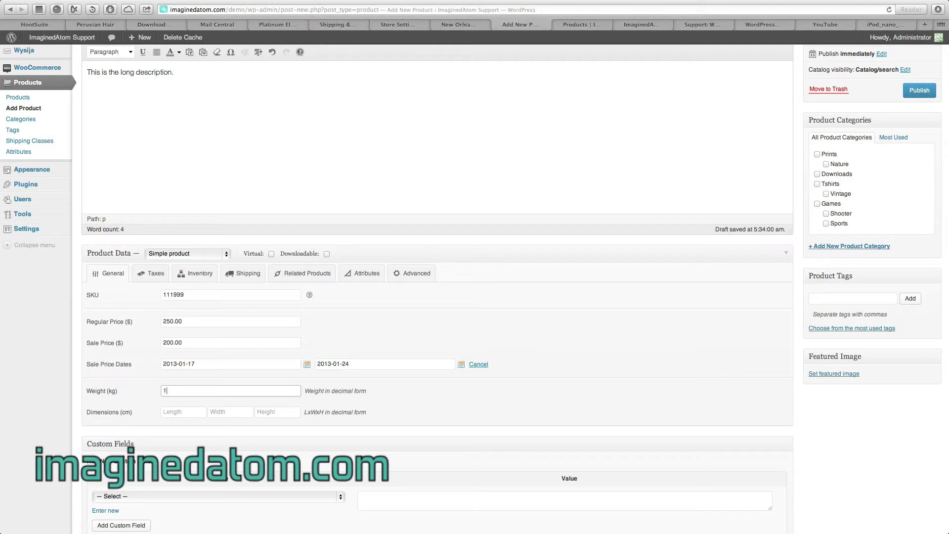
pyautogui.press('Tab')
pyautogui.click(176, 394)
pyautogui.write('.00')
# Set the length, width and height to 5.00 × 2.00 × 7.00 cm
pyautogui.click(177, 412)
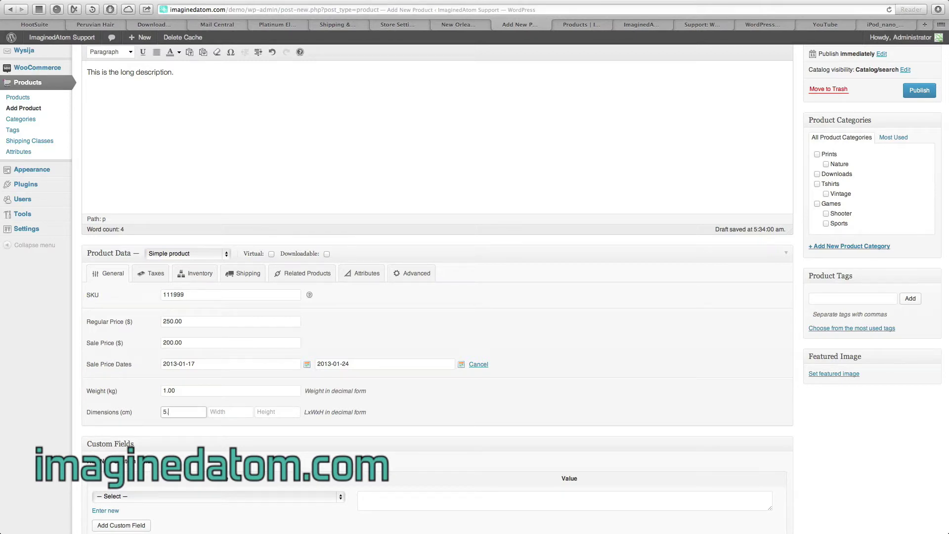
pyautogui.write('00')
pyautogui.click(230, 412)
pyautogui.write('2.00')
pyautogui.press('Tab')
pyautogui.write('7.00')
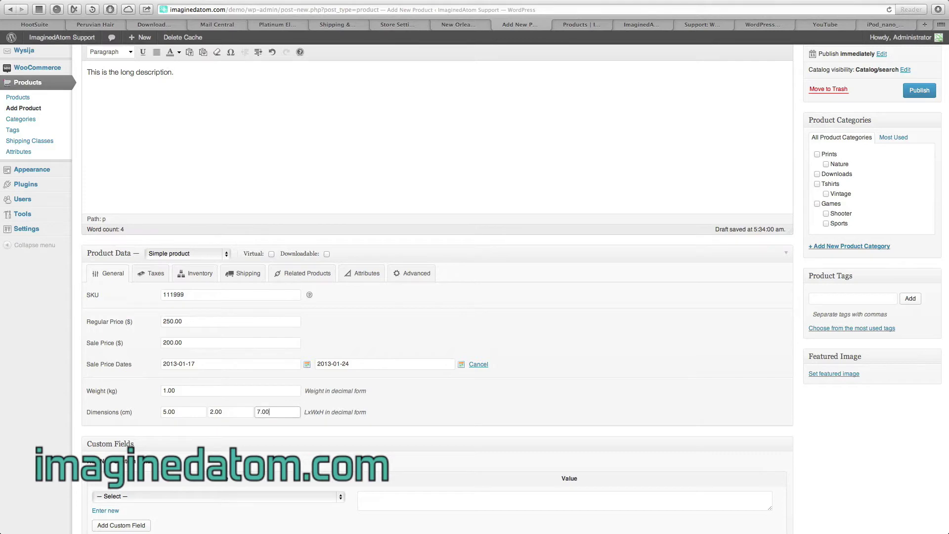
pyautogui.scroll(-2, 187, 415)
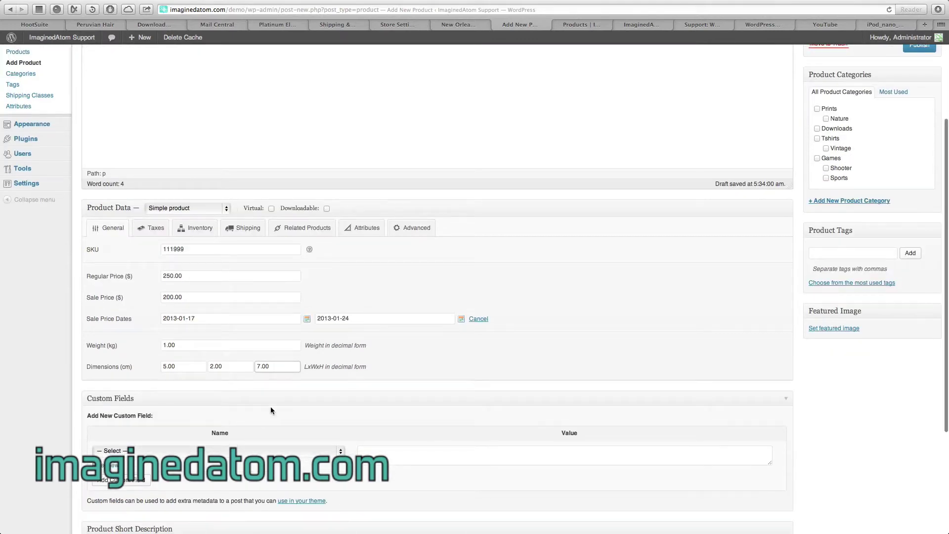
pyautogui.scroll(-3, 271, 407)
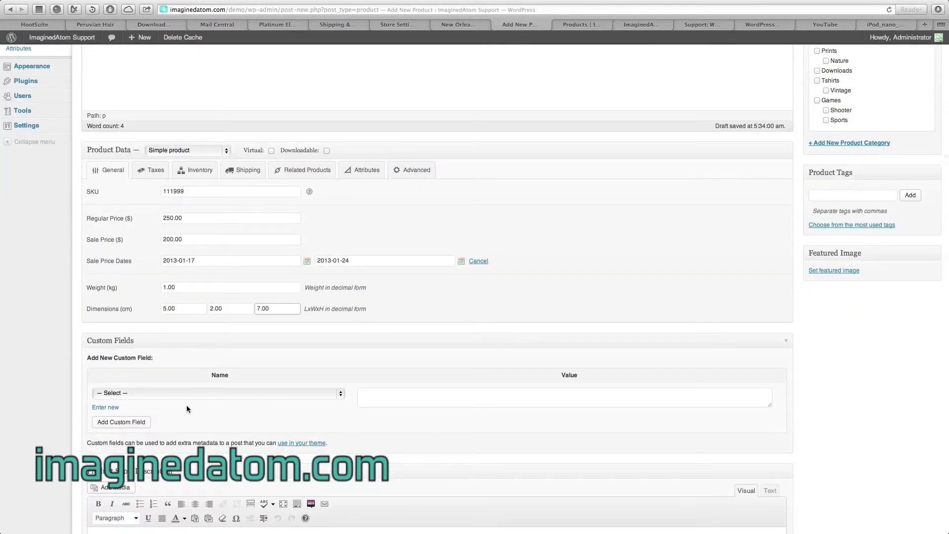
# Enter the short description 'This is an iPod Nano. It's available in different hard drive sizes. Select one below.'
pyautogui.scroll(-3, 222, 418)
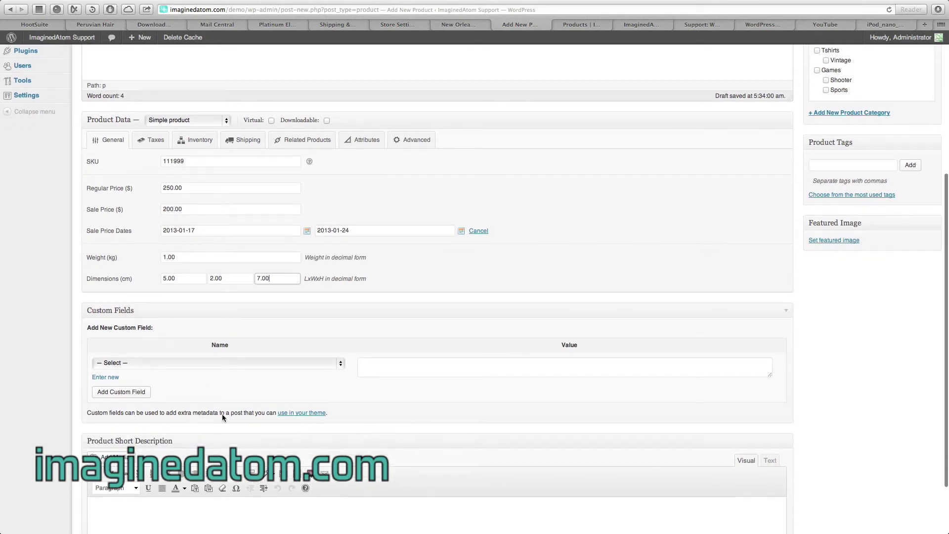
pyautogui.scroll(-2, 222, 418)
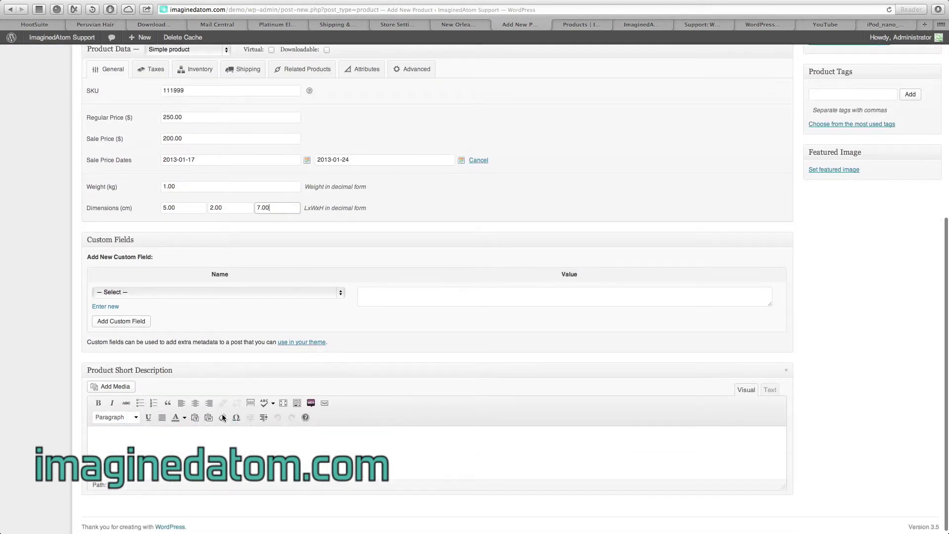
pyautogui.click(192, 450)
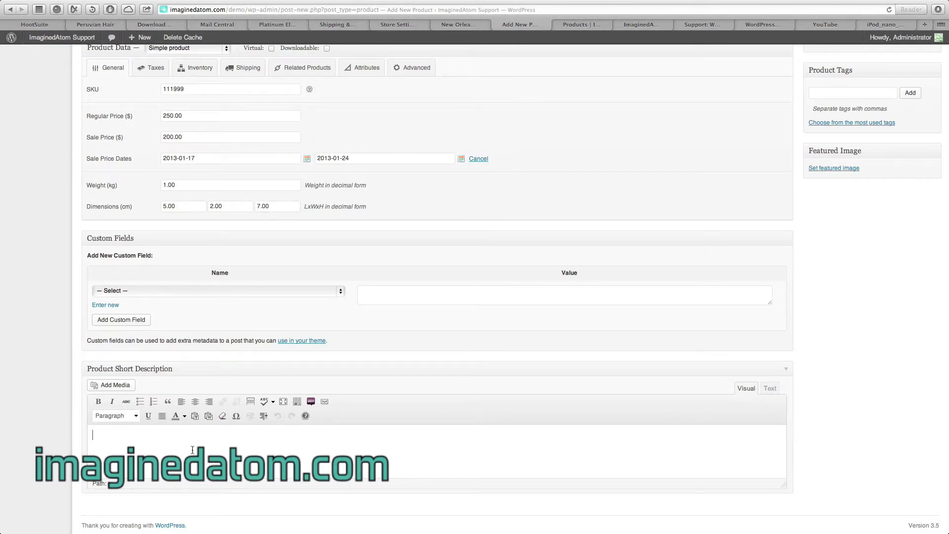
pyautogui.write("This is an iPod Nano. It's available in different hard d")
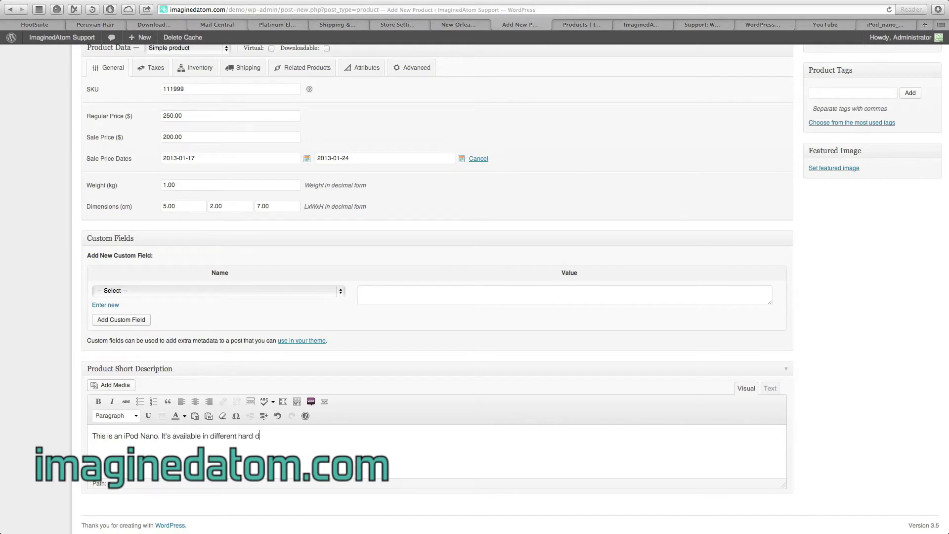
pyautogui.write('rive sizes. Select one below.')
pyautogui.scroll(5, 461, 401)
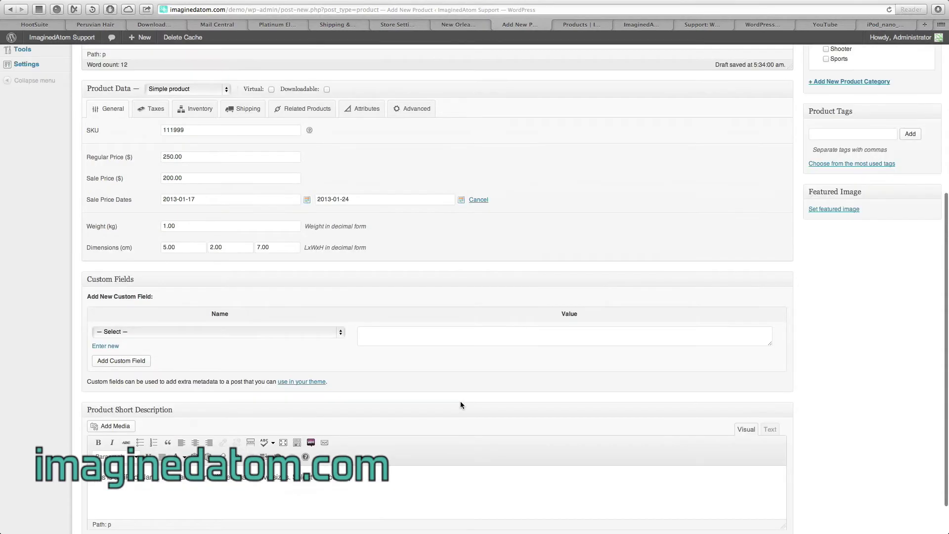
pyautogui.scroll(2, 461, 401)
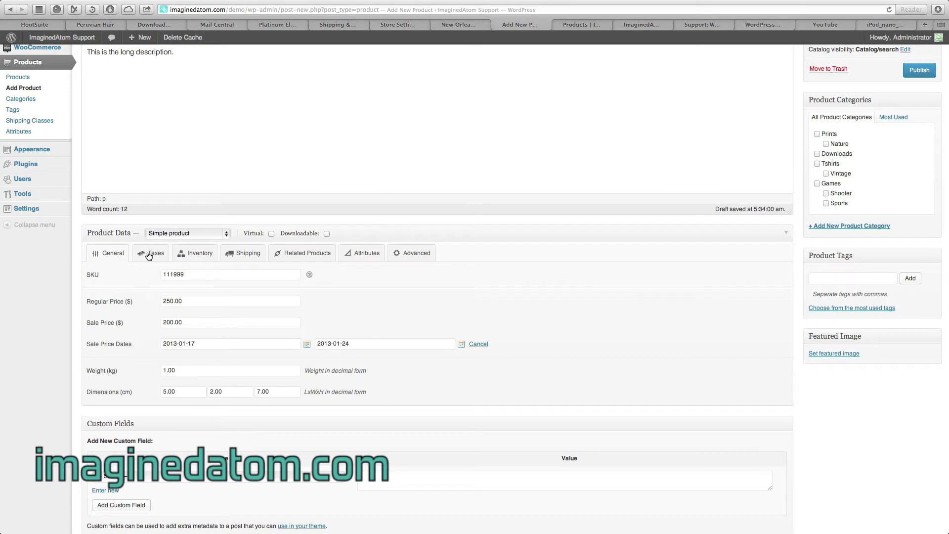
# Try the None and Shipping only tax statuses, then keep Taxable with the Standard tax class
pyautogui.click(149, 254)
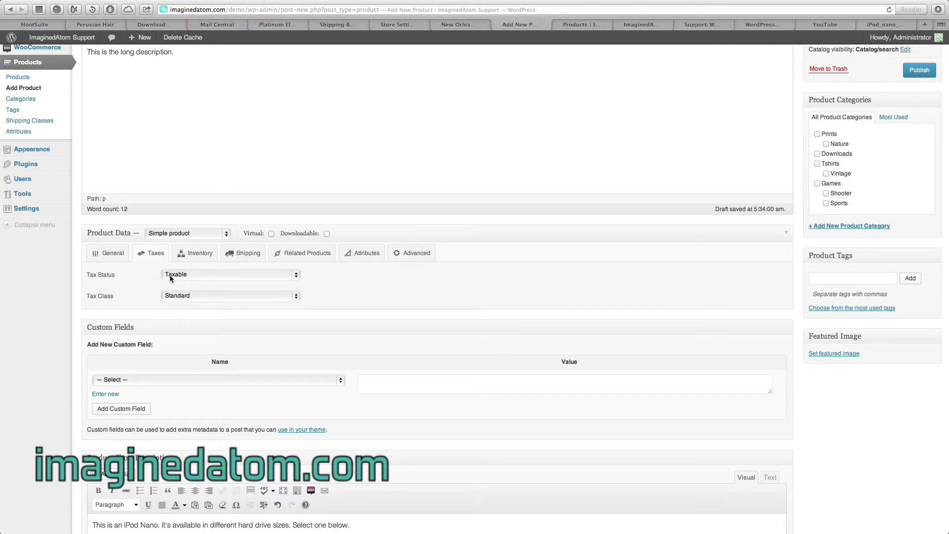
pyautogui.click(171, 278)
pyautogui.click(187, 278)
pyautogui.click(186, 275)
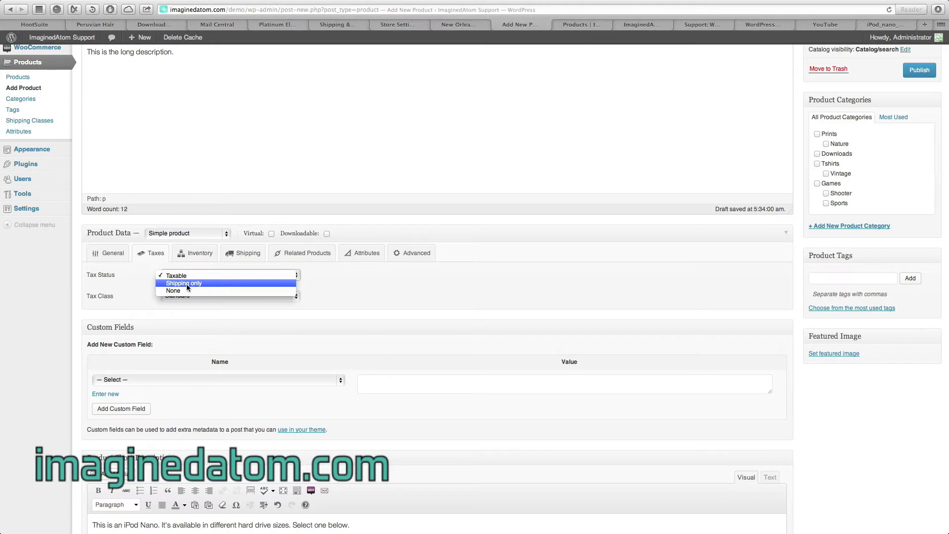
pyautogui.click(184, 291)
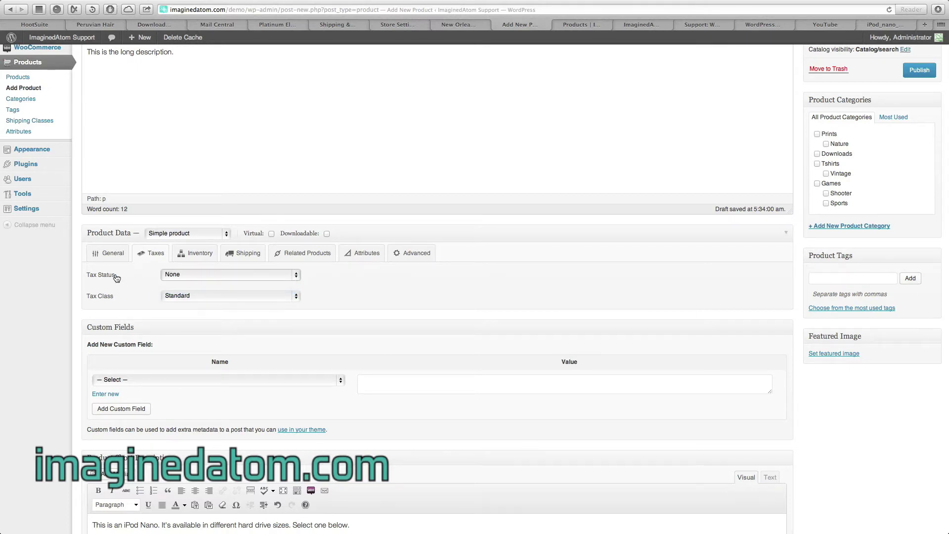
pyautogui.click(172, 276)
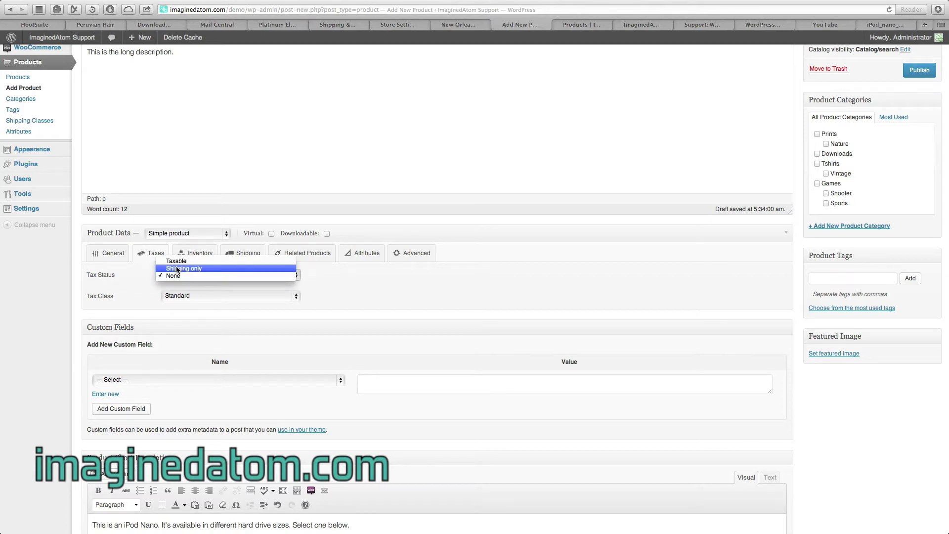
pyautogui.click(178, 268)
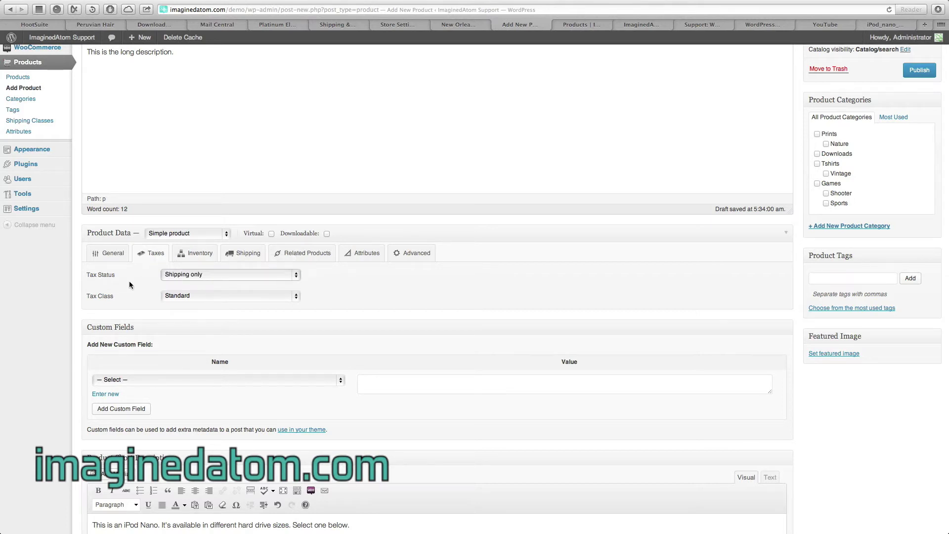
pyautogui.click(168, 276)
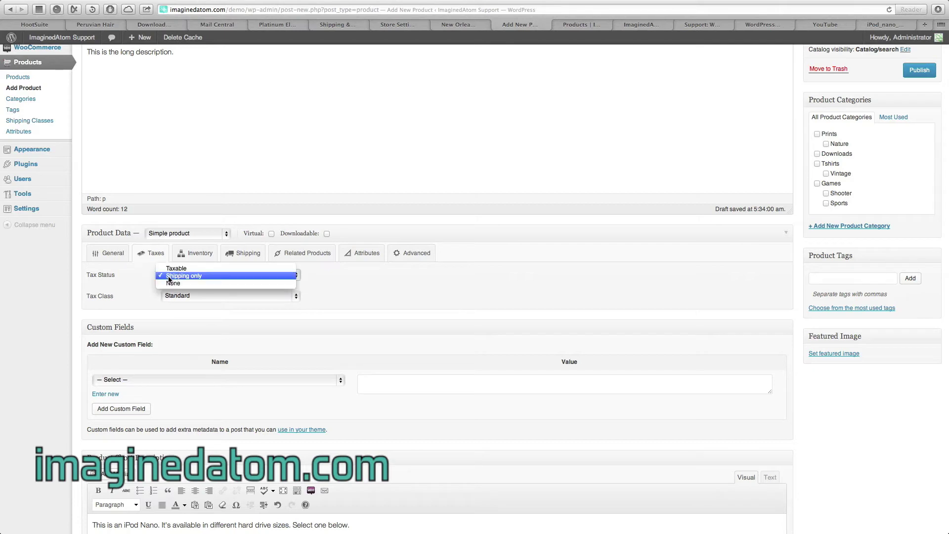
pyautogui.click(172, 269)
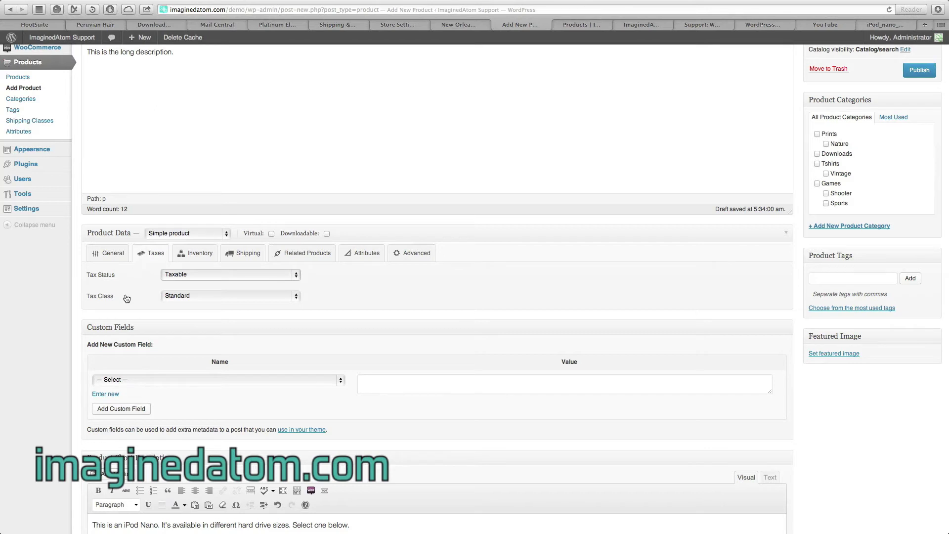
pyautogui.click(171, 297)
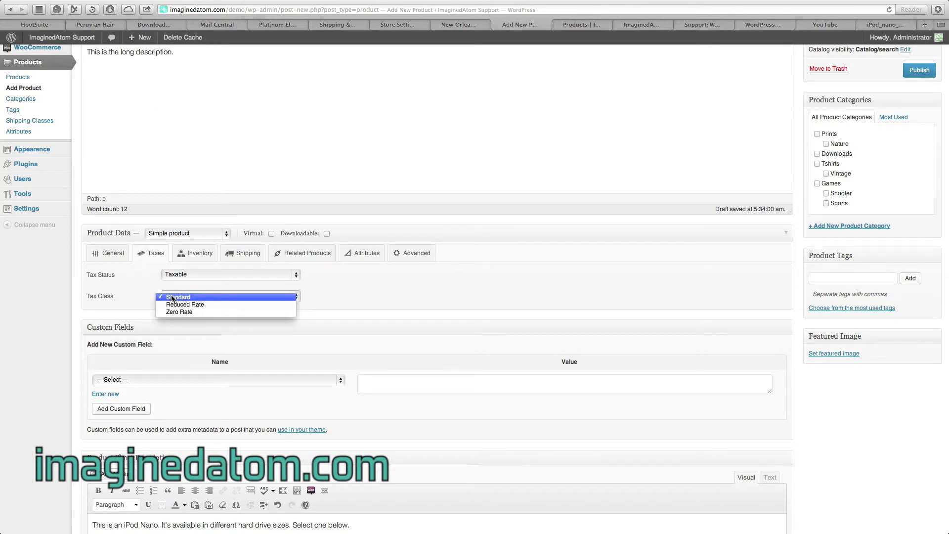
pyautogui.click(139, 298)
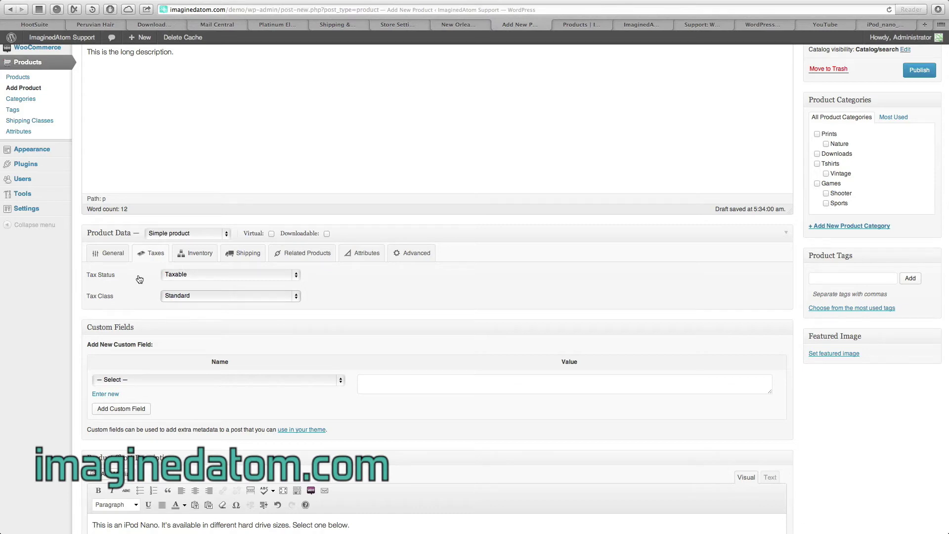
pyautogui.click(199, 259)
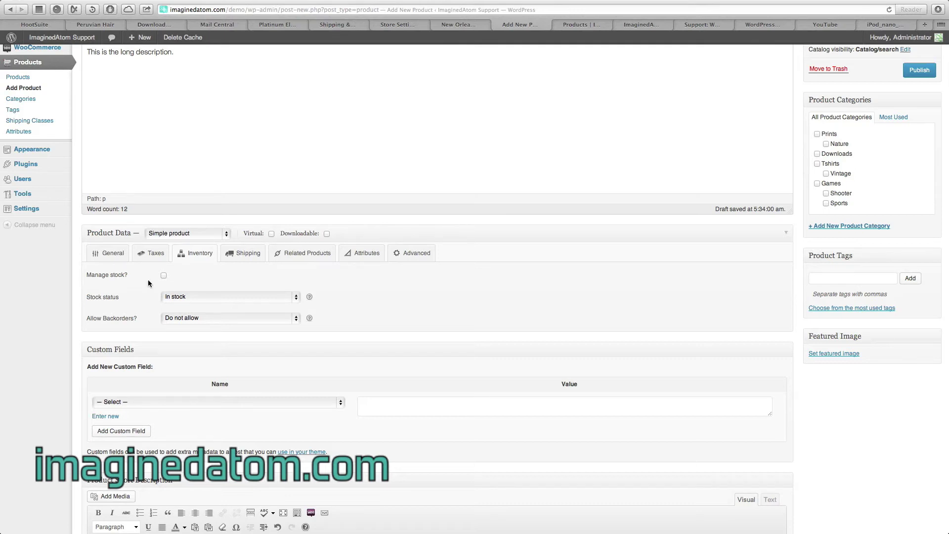
# Enable Manage stock with a stock quantity of 60 and stock status In stock
pyautogui.click(163, 275)
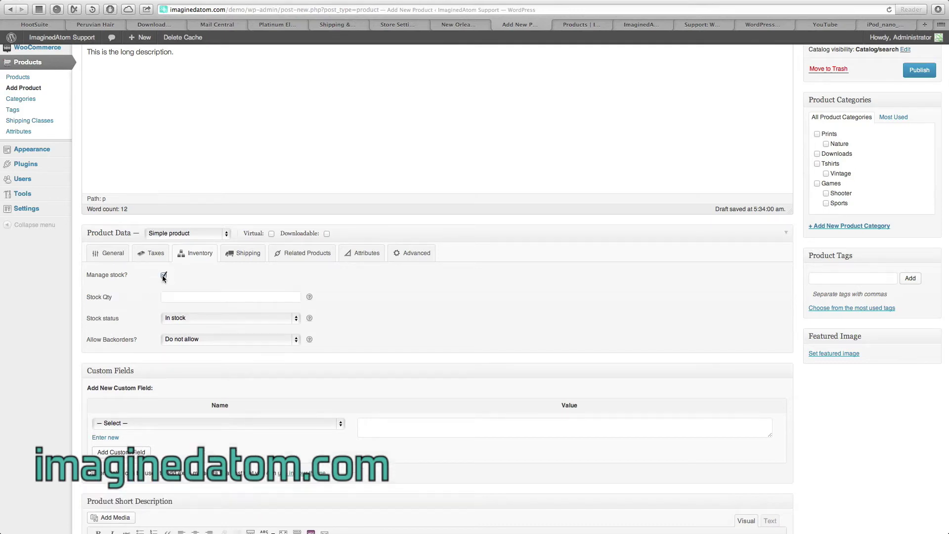
pyautogui.click(195, 294)
pyautogui.write('60')
pyautogui.click(174, 320)
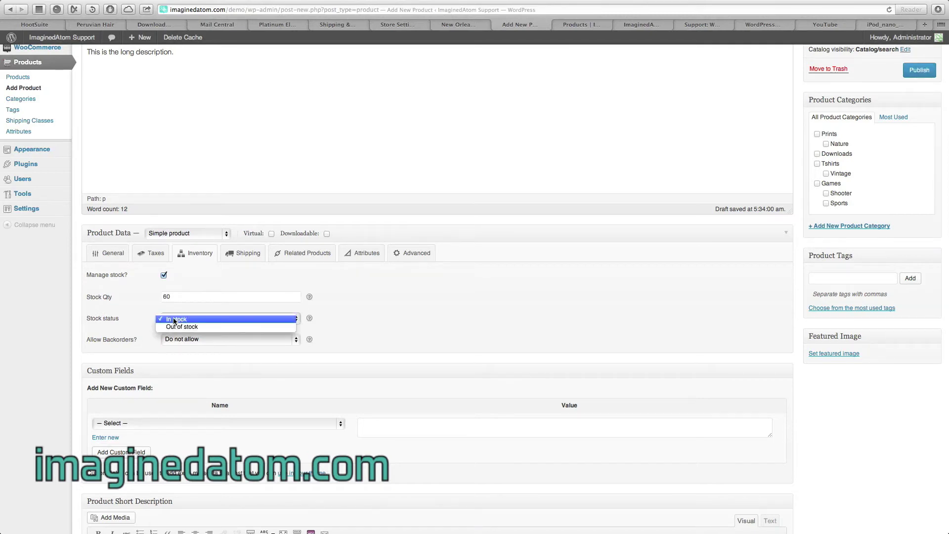
pyautogui.click(174, 319)
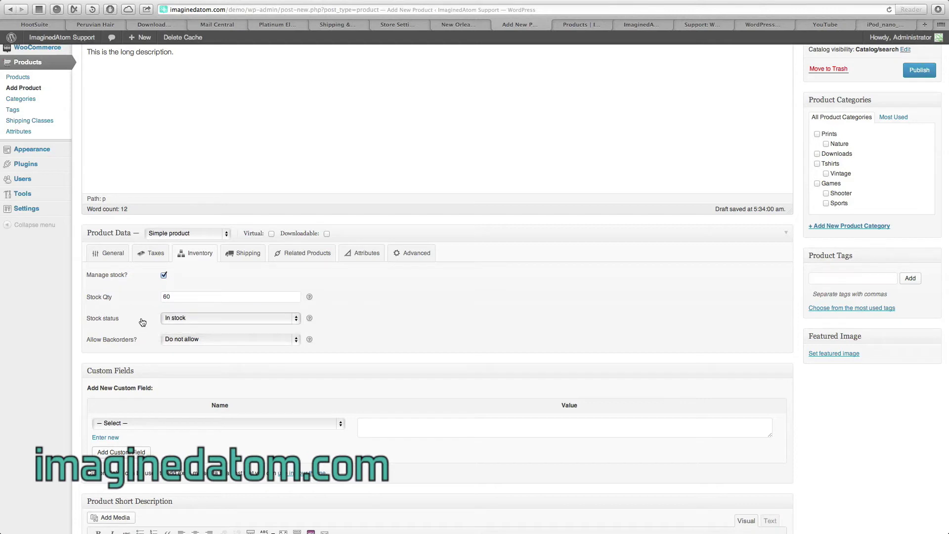
pyautogui.click(188, 300)
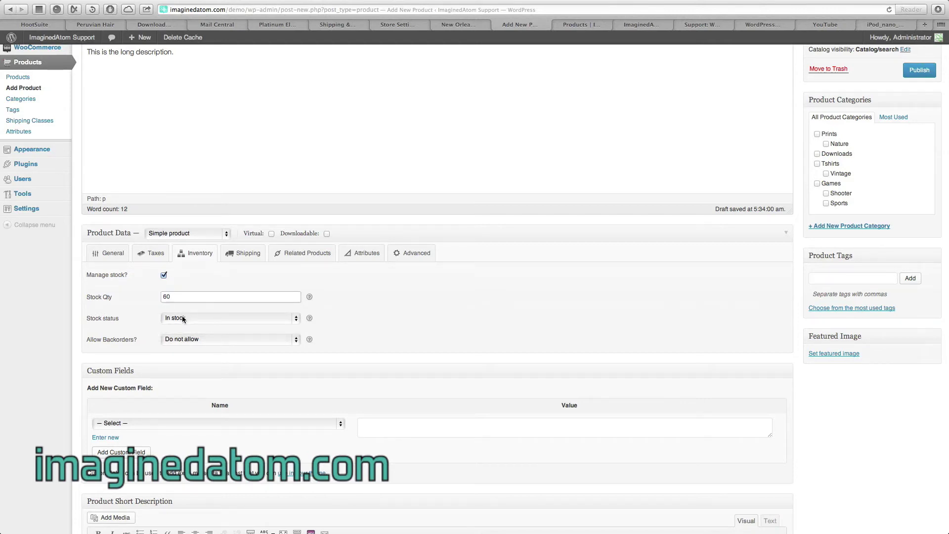
pyautogui.click(183, 319)
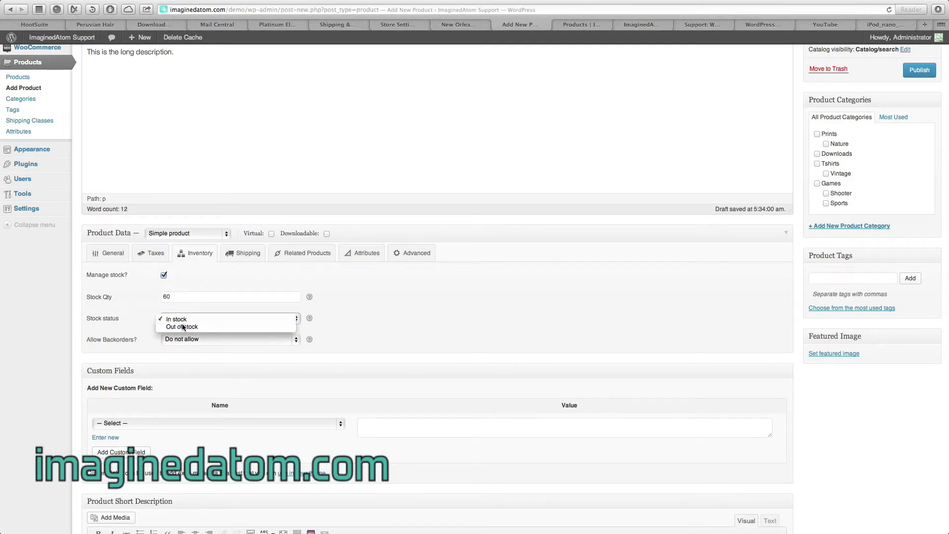
pyautogui.click(186, 327)
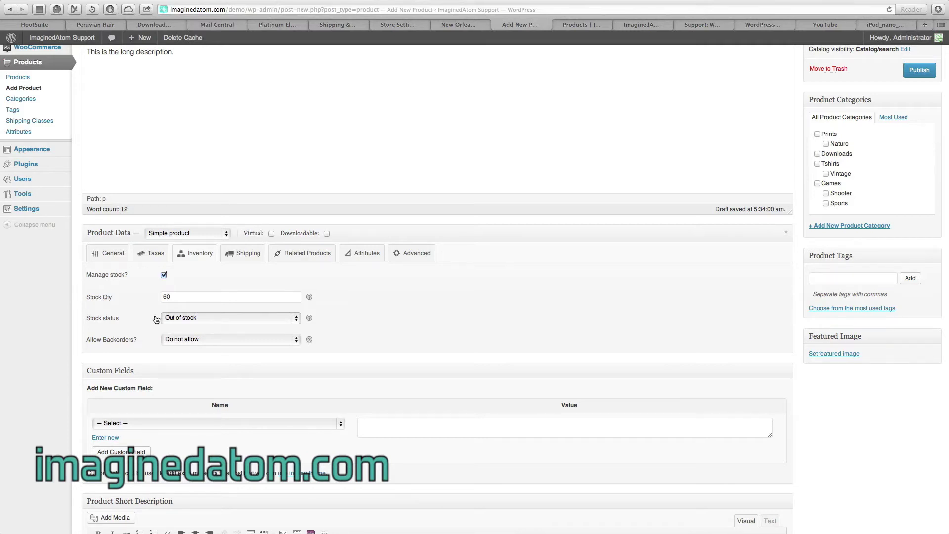
pyautogui.click(173, 320)
pyautogui.click(174, 316)
pyautogui.press('Up')
pyautogui.click(191, 339)
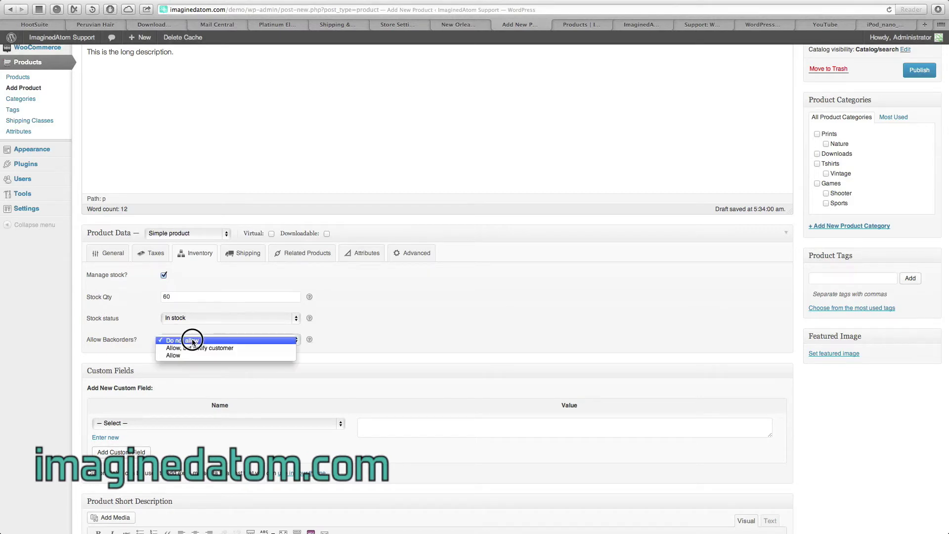
pyautogui.click(192, 339)
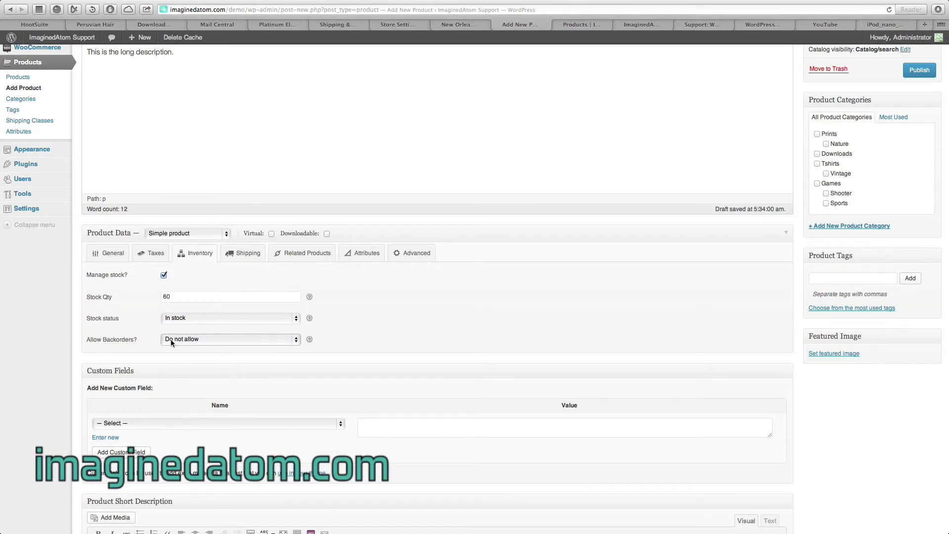
pyautogui.click(171, 341)
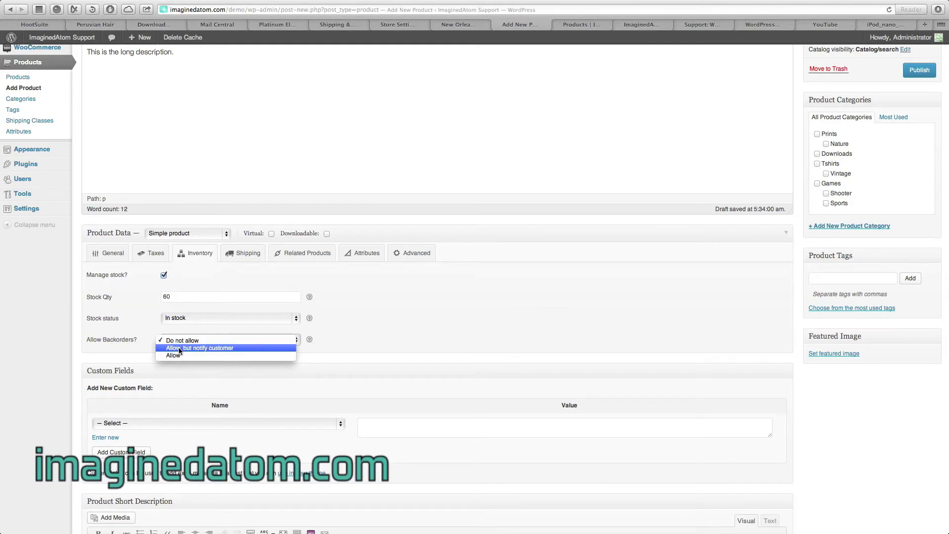
pyautogui.click(144, 353)
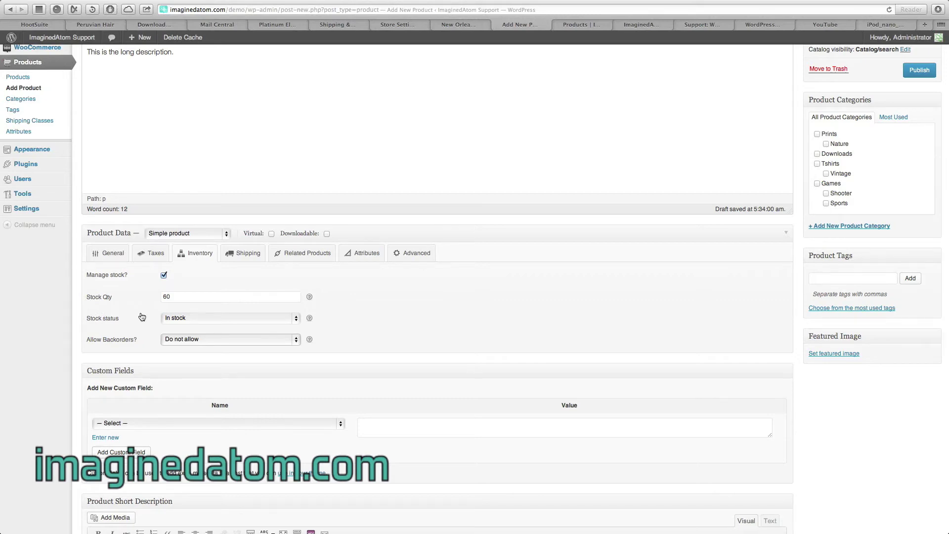
# Review the shipping class options and related products settings, ending on the Attributes settings
pyautogui.click(240, 258)
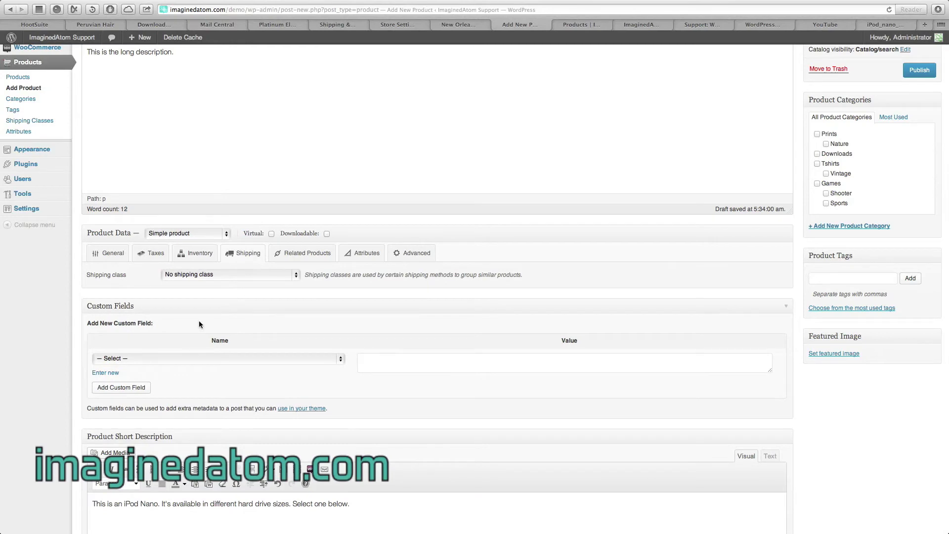
pyautogui.click(186, 277)
pyautogui.click(311, 254)
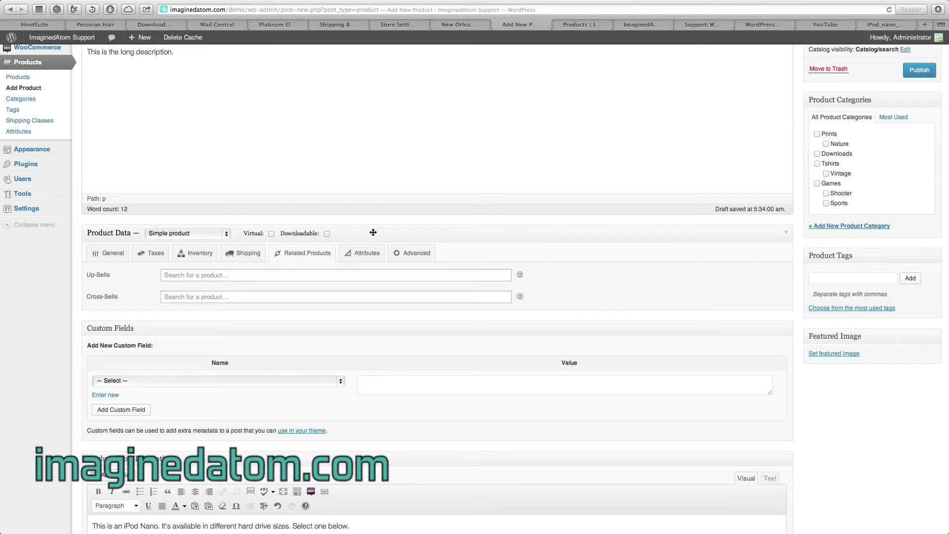
pyautogui.click(363, 254)
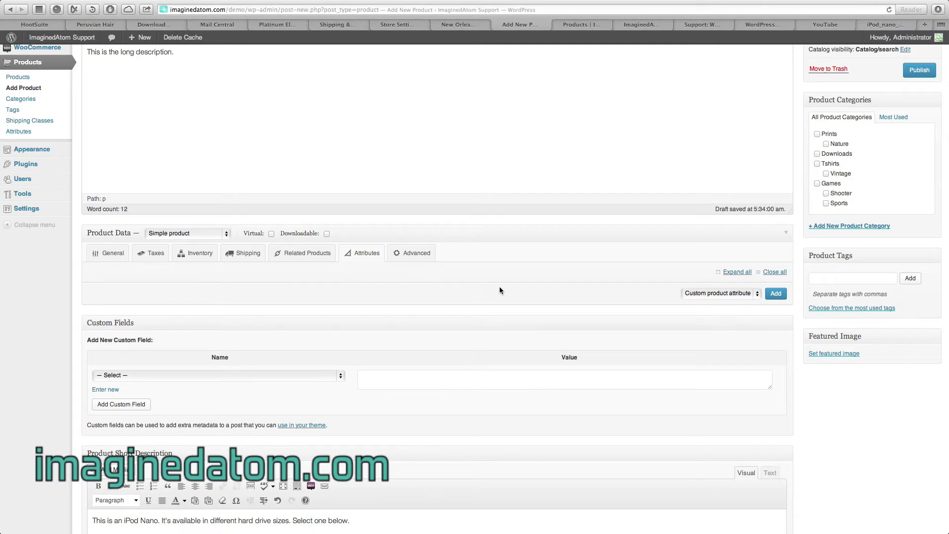
# Choose Hard Drive Size from the custom product attribute dropdown
pyautogui.click(713, 298)
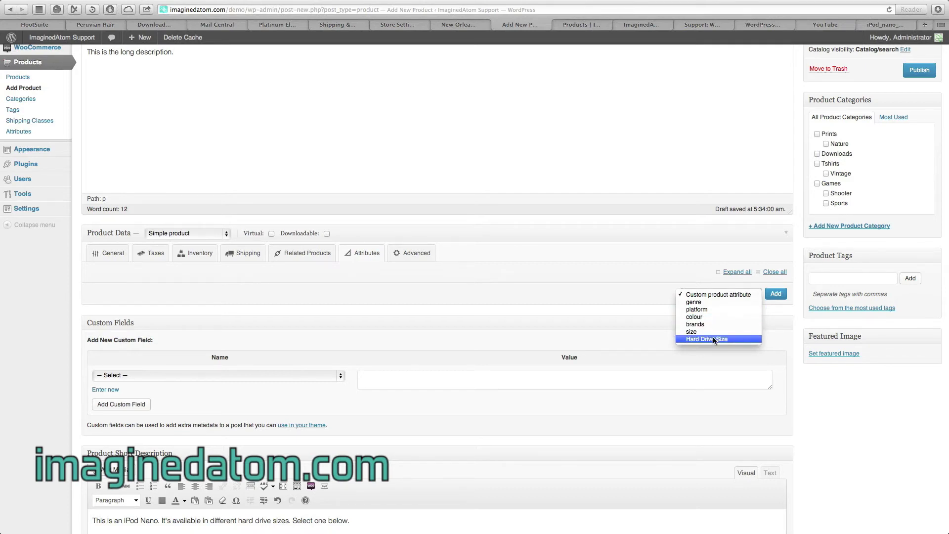
pyautogui.click(755, 339)
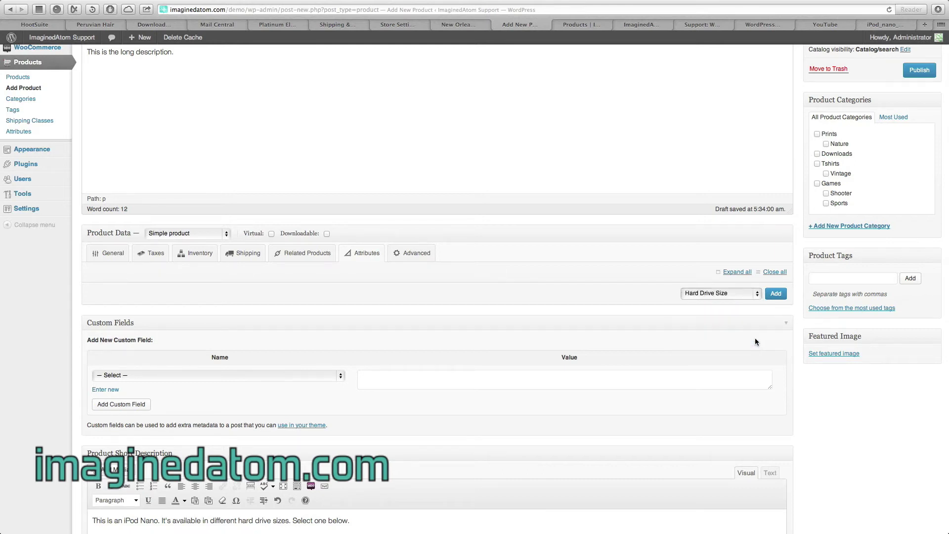
# Add the Hard Drive Size attribute to the product with values 64 GB and 32 GB
pyautogui.click(775, 294)
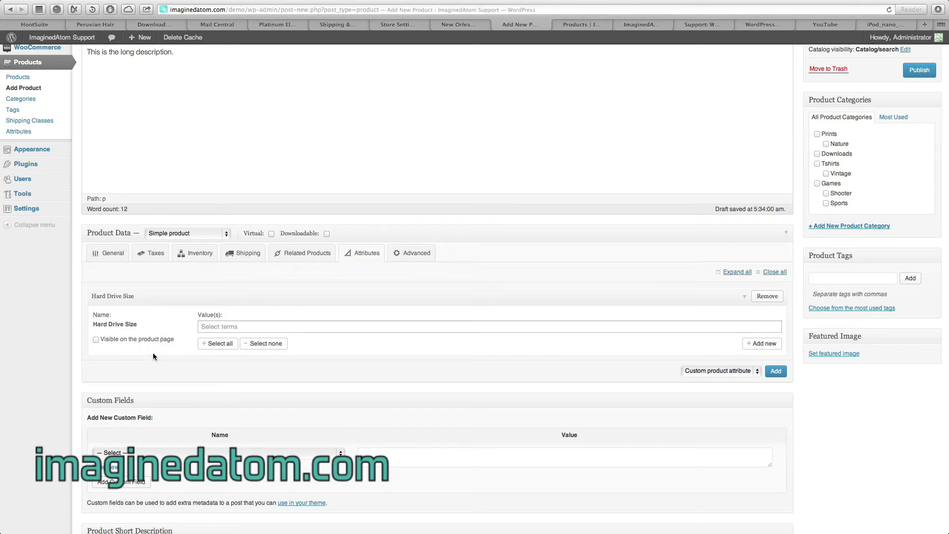
pyautogui.click(210, 328)
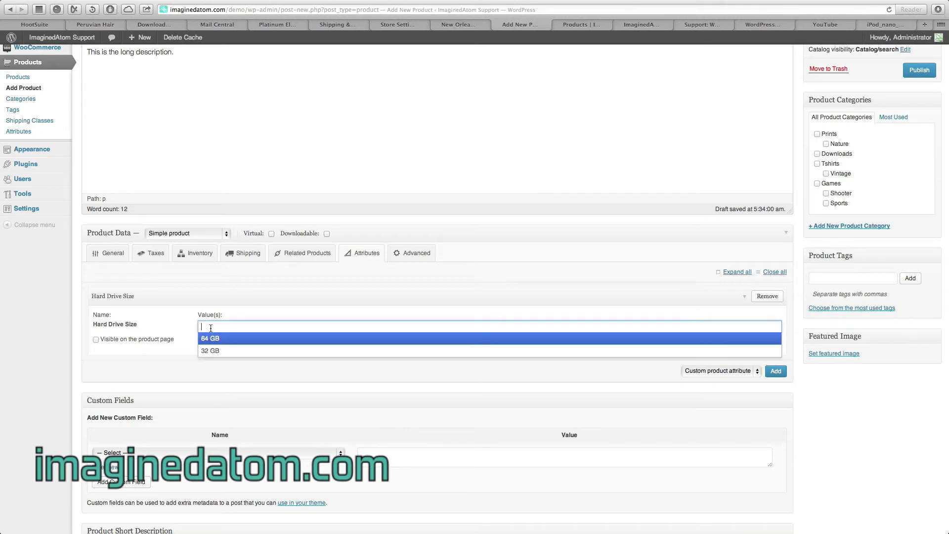
pyautogui.click(234, 317)
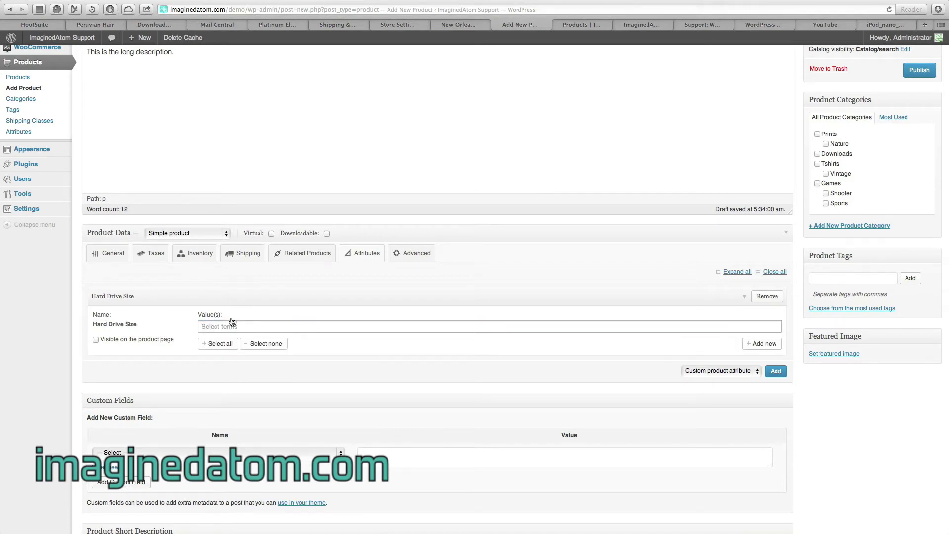
pyautogui.click(227, 327)
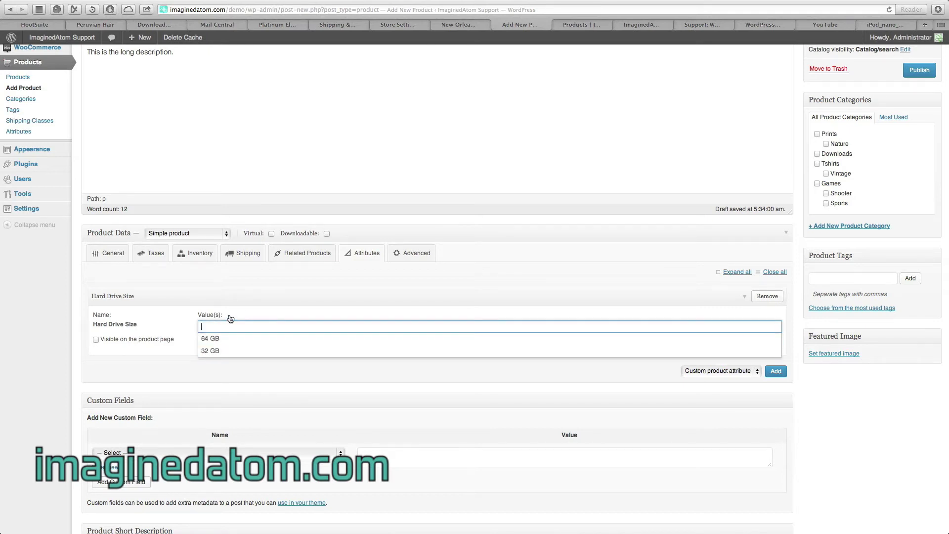
pyautogui.click(231, 319)
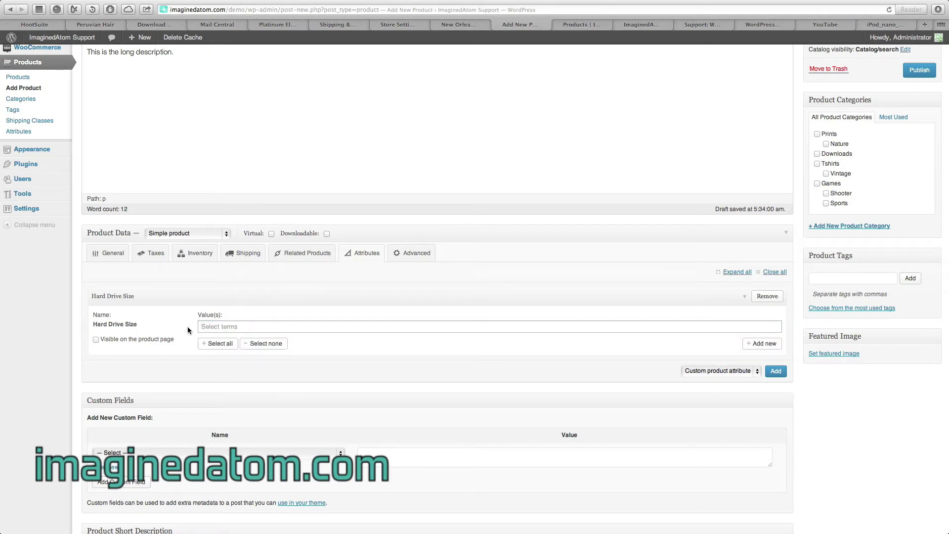
pyautogui.click(236, 328)
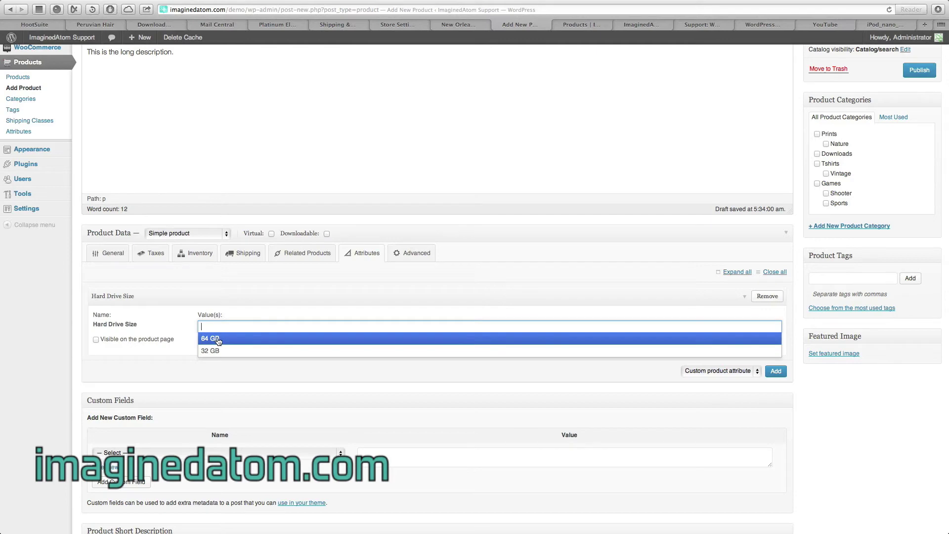
pyautogui.click(217, 340)
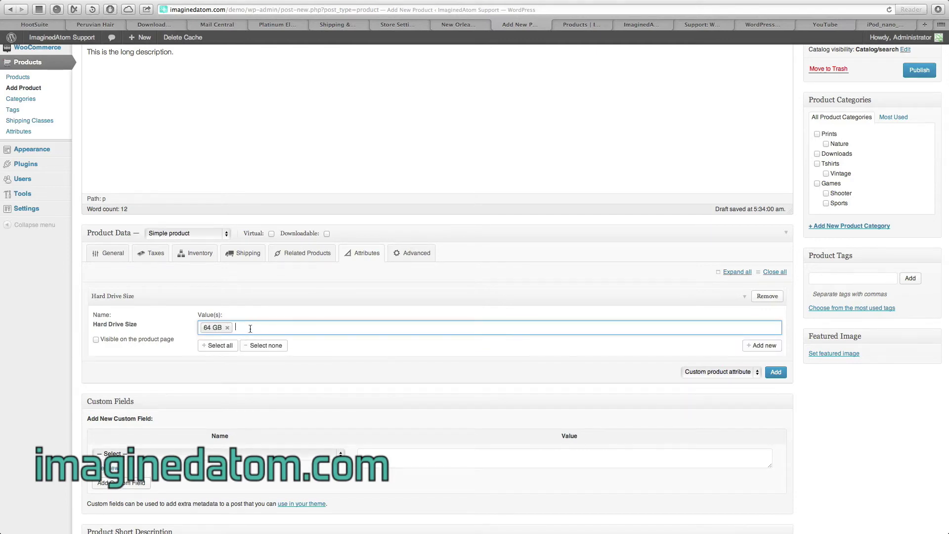
pyautogui.click(250, 329)
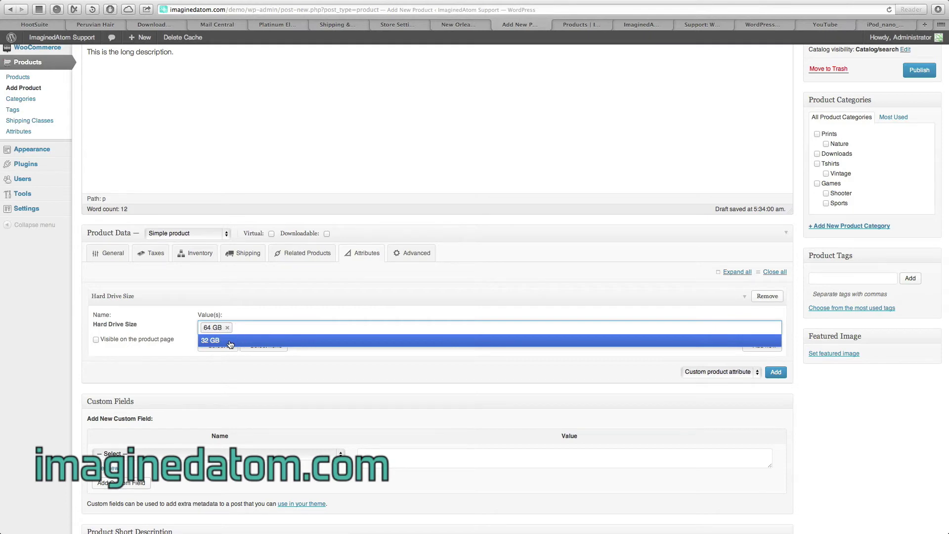
pyautogui.click(230, 341)
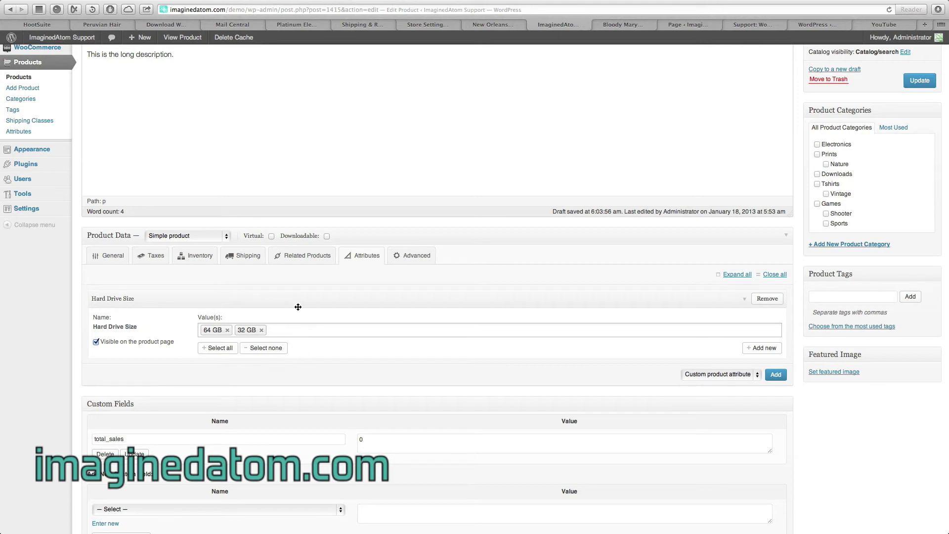
# Change the iPod Nano's product type to Variable product
pyautogui.click(182, 235)
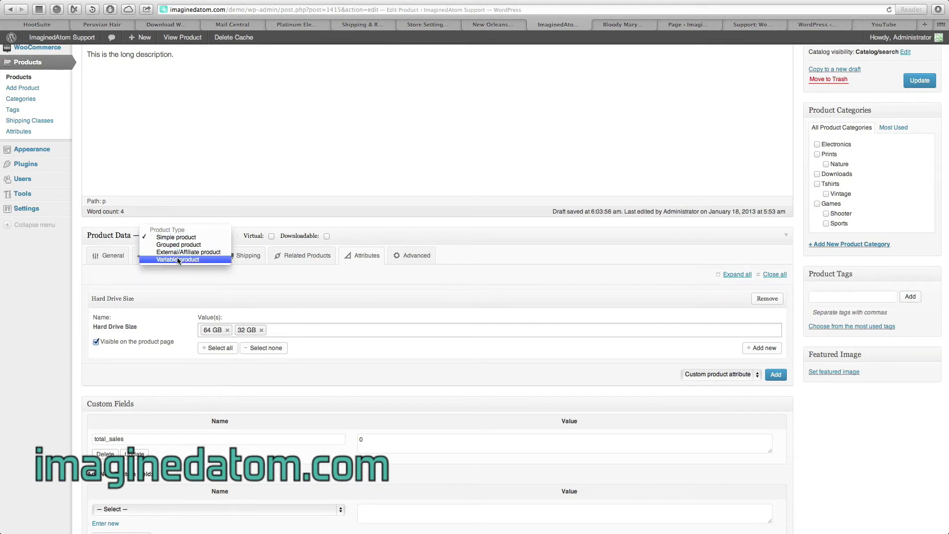
pyautogui.press('Escape')
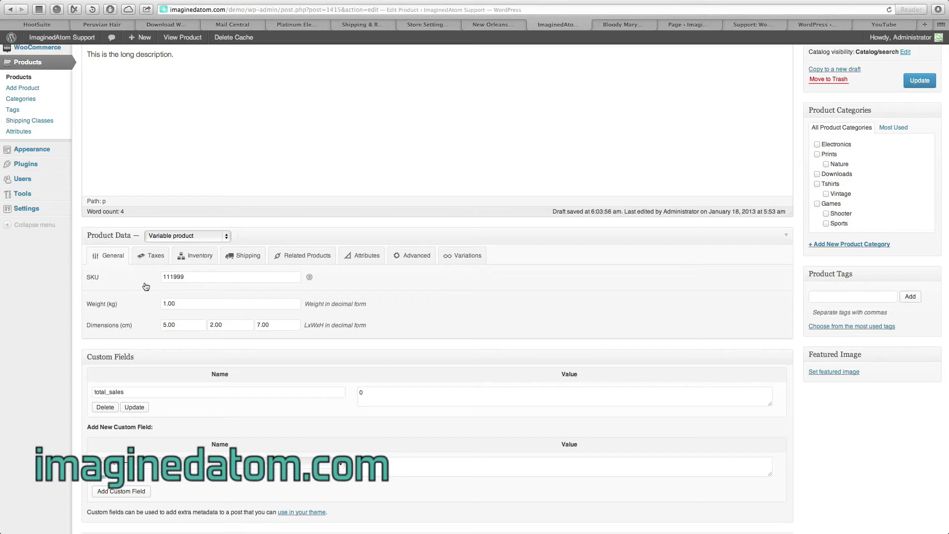
pyautogui.click(366, 257)
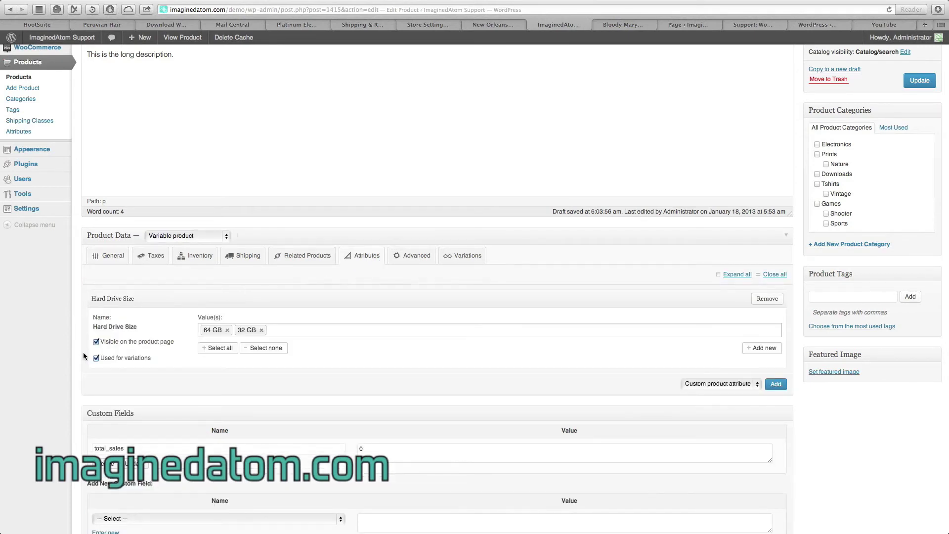
# Mark the Hard Drive Size attribute as 'Used for variations'
pyautogui.click(96, 357)
pyautogui.click(457, 262)
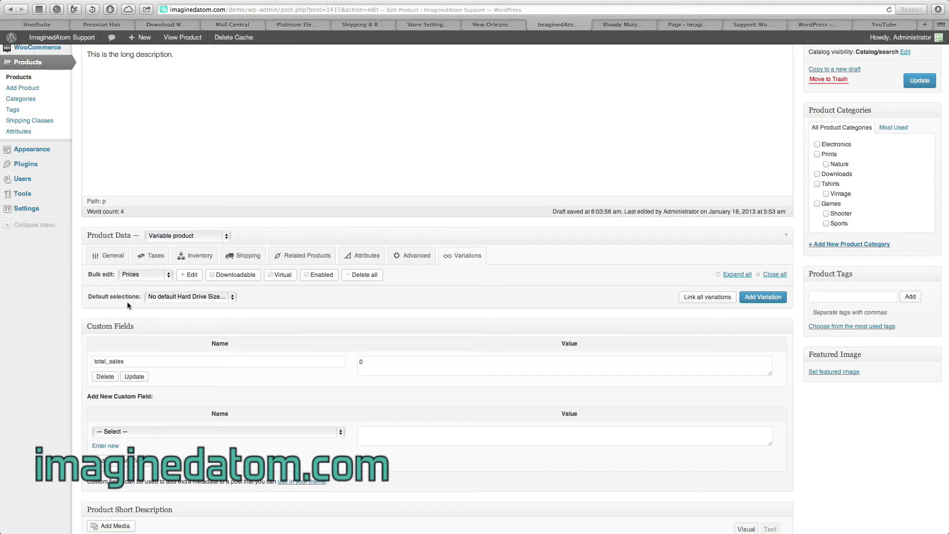
# Leave the default variation selection at 'No default Hard Drive Size'
pyautogui.click(162, 297)
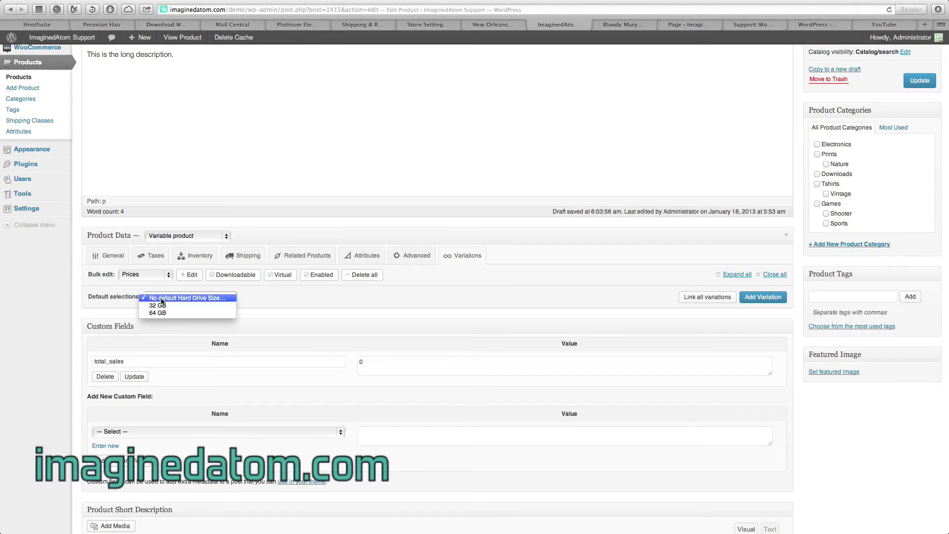
pyautogui.click(263, 299)
pyautogui.click(218, 300)
pyautogui.click(205, 299)
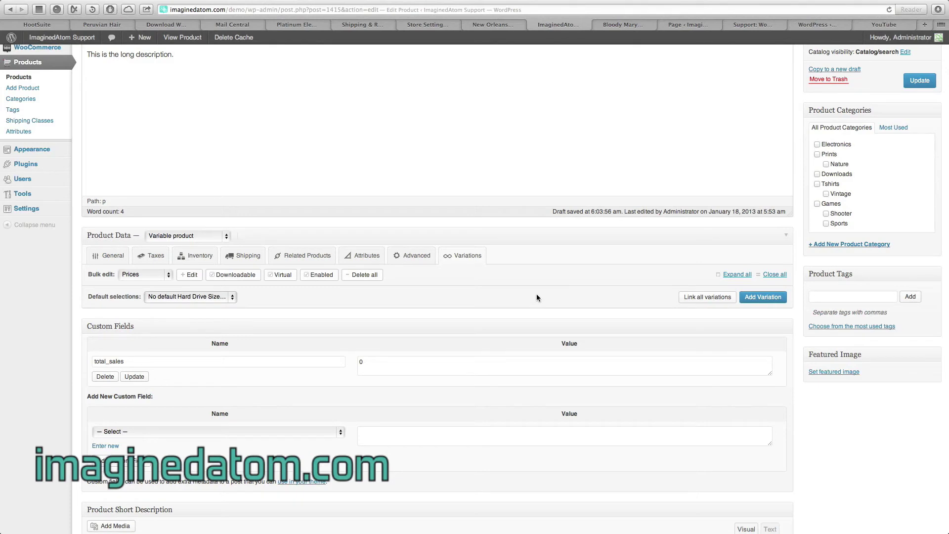
# Add a first variation, #1420, leaving it at Any Hard Drive Size
pyautogui.click(749, 299)
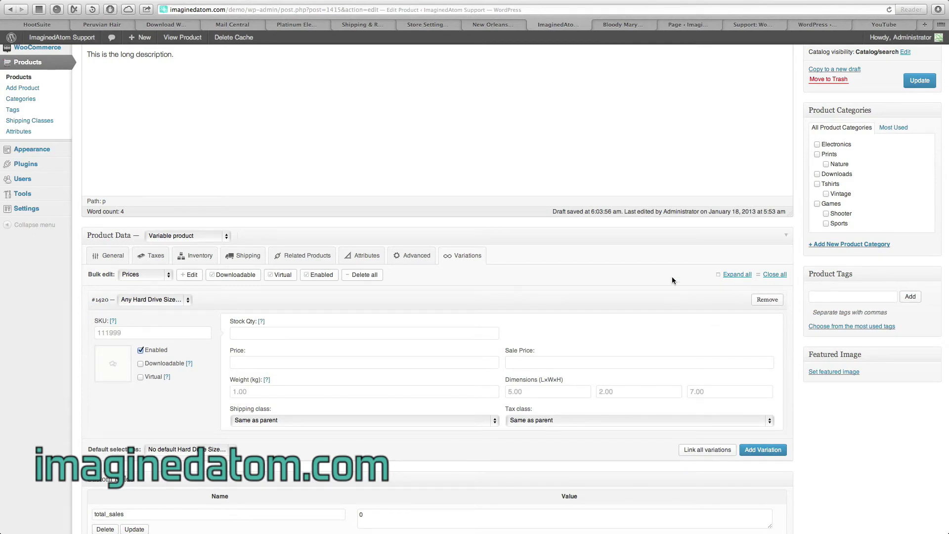
pyautogui.click(162, 299)
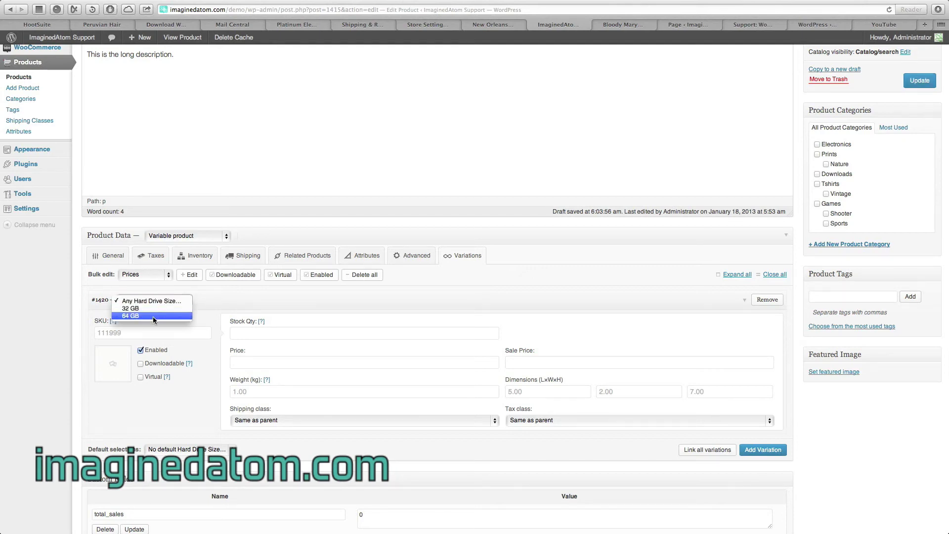
pyautogui.click(223, 303)
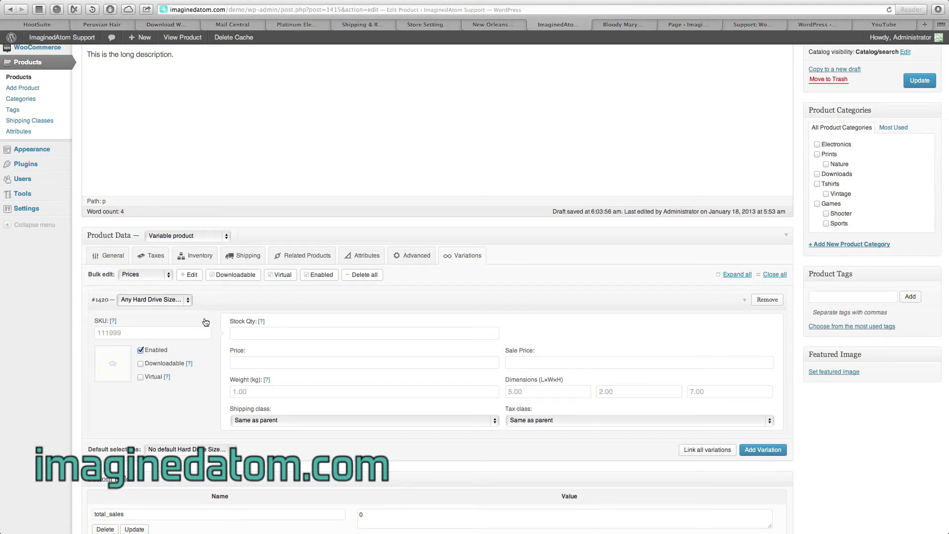
pyautogui.click(148, 299)
# Give variation #1420 a regular price of 250.00 and a sale price of 200.00
pyautogui.click(148, 300)
pyautogui.click(256, 334)
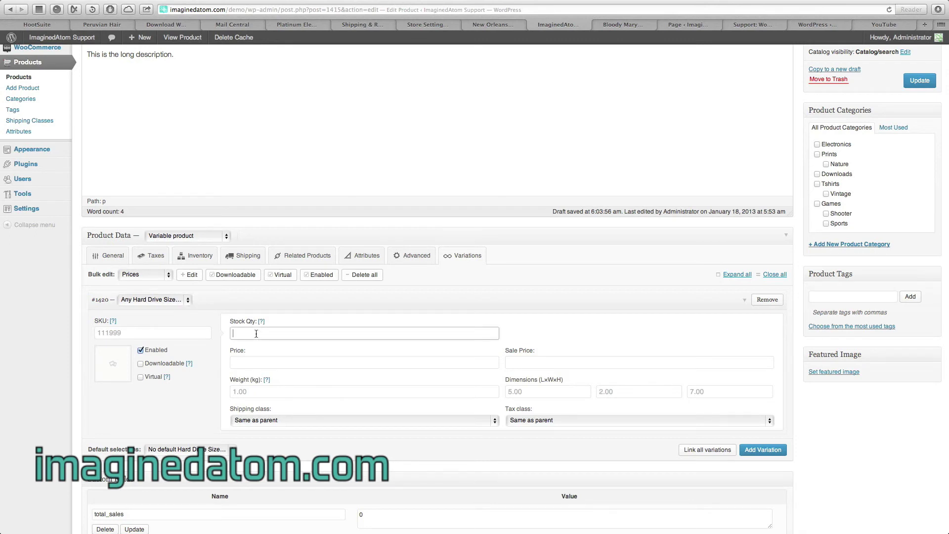
pyautogui.click(254, 362)
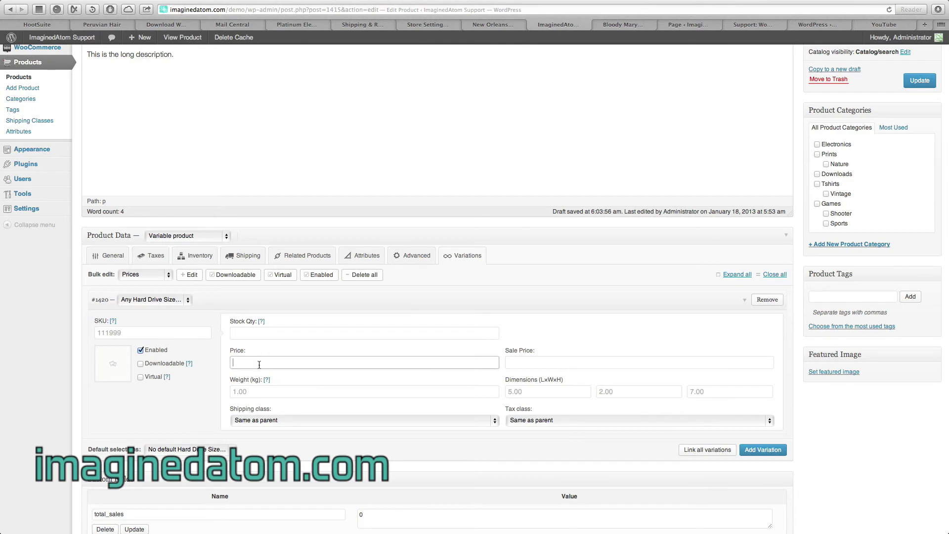
pyautogui.write('250.00')
pyautogui.press('Tab')
pyautogui.write('200.00')
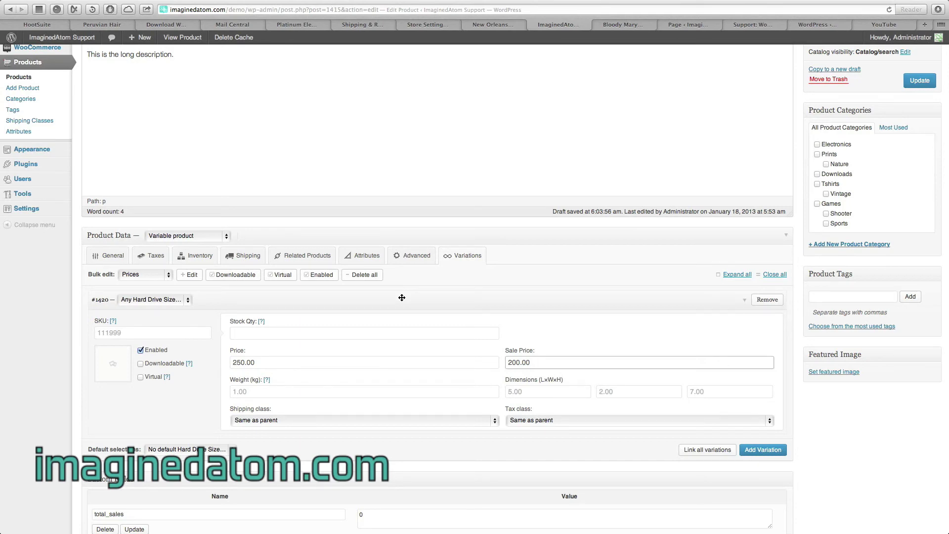
pyautogui.click(187, 300)
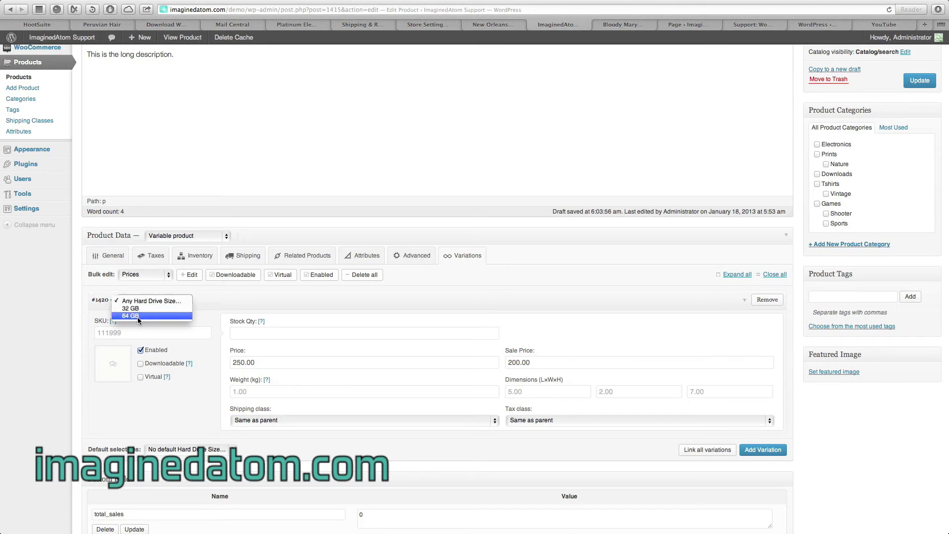
pyautogui.click(273, 301)
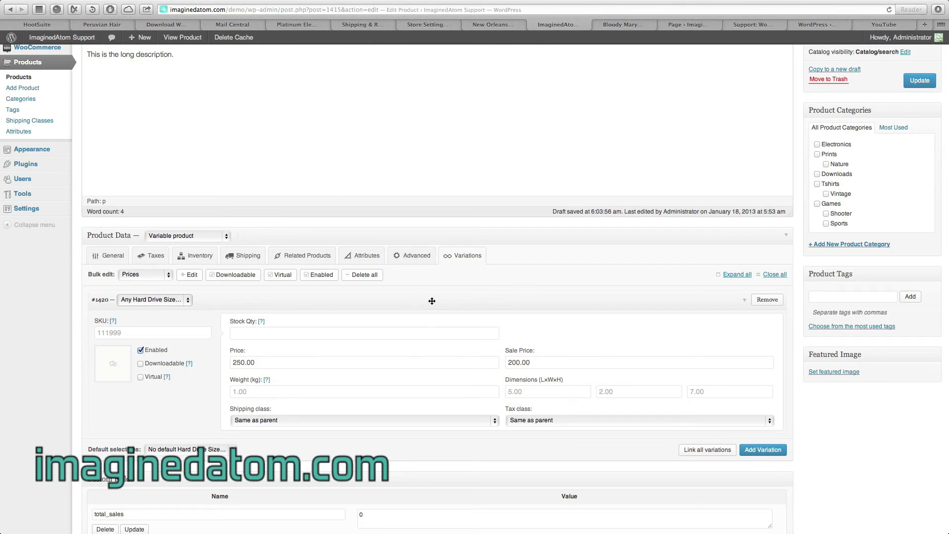
# Remove variation #1420 and add a fresh empty variation, #1421
pyautogui.click(774, 301)
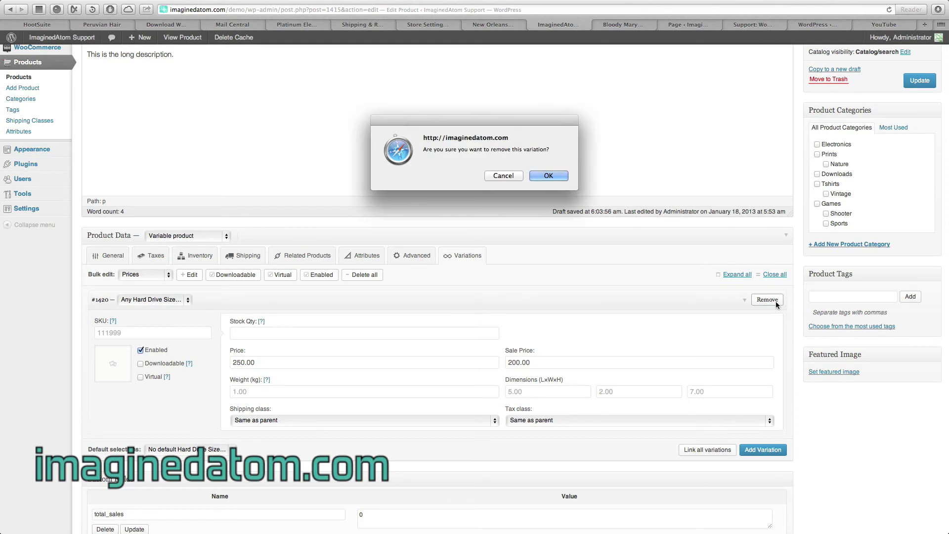
pyautogui.click(550, 175)
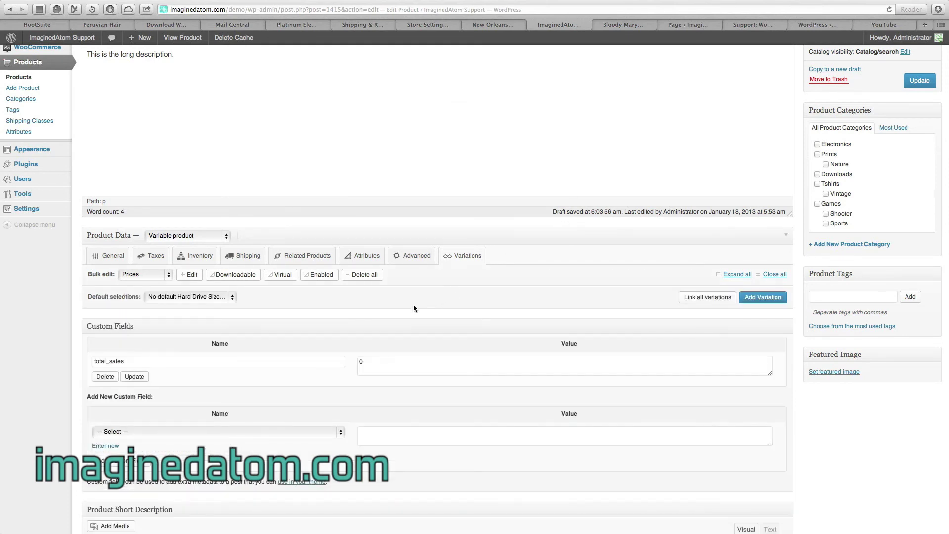
pyautogui.click(767, 299)
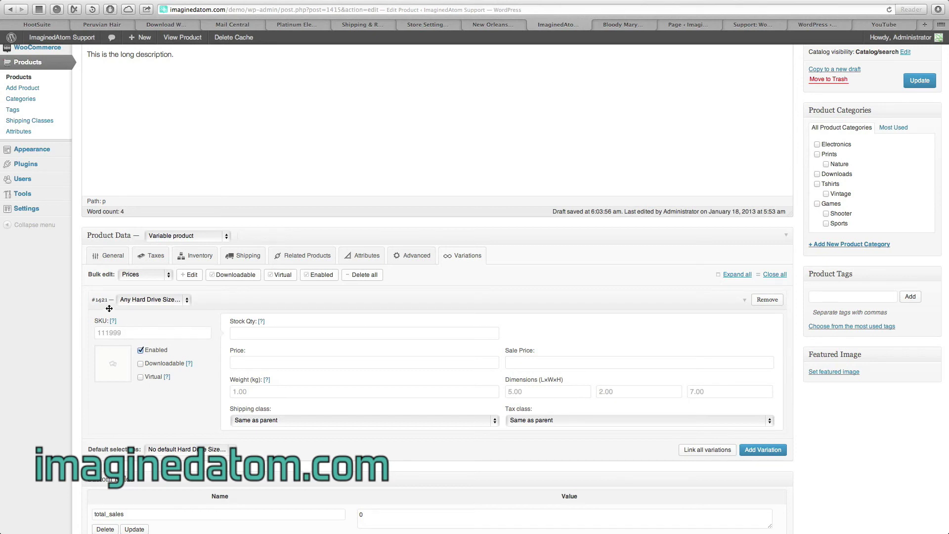
pyautogui.click(162, 299)
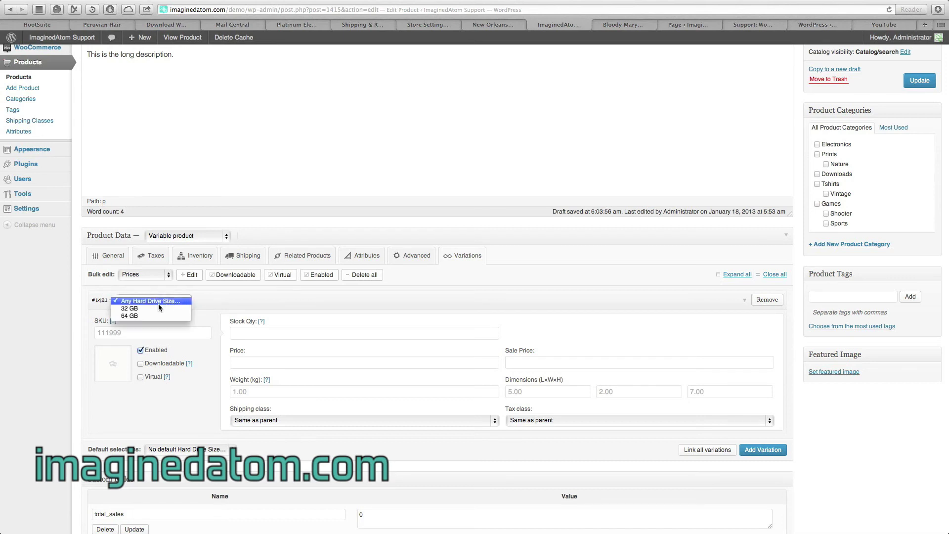
# Set variation #1421 to 32 GB priced 250.00, and add a second variation
pyautogui.click(158, 309)
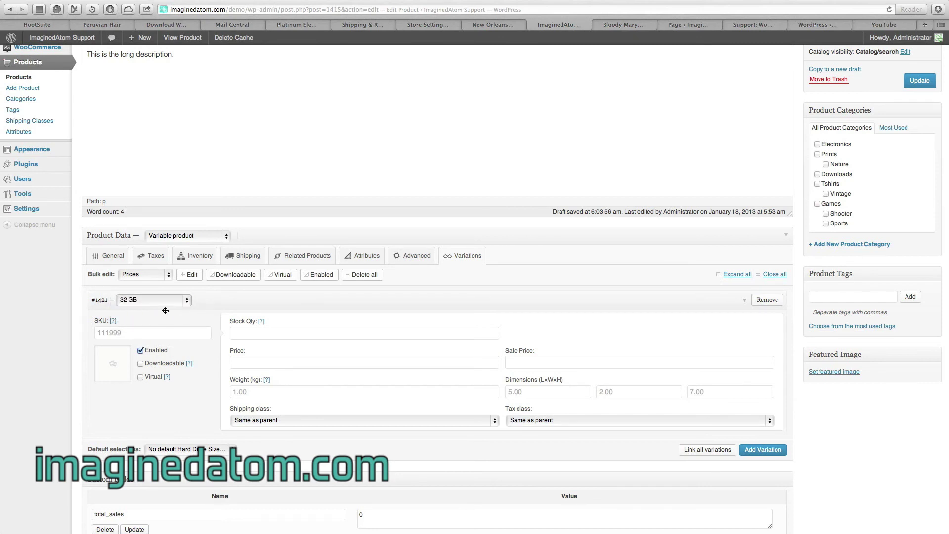
pyautogui.click(244, 358)
pyautogui.write('2')
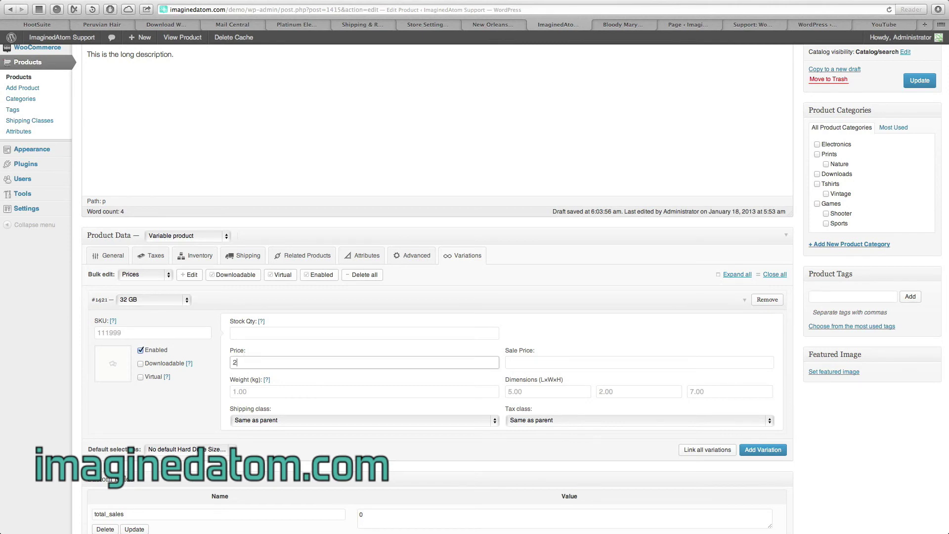
pyautogui.write('50.00')
pyautogui.scroll(-2, 190, 402)
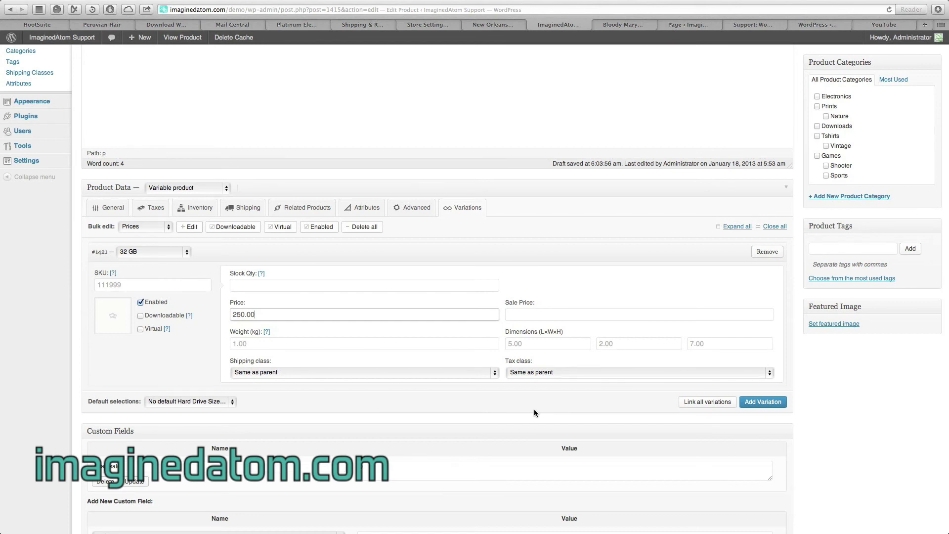
pyautogui.click(758, 402)
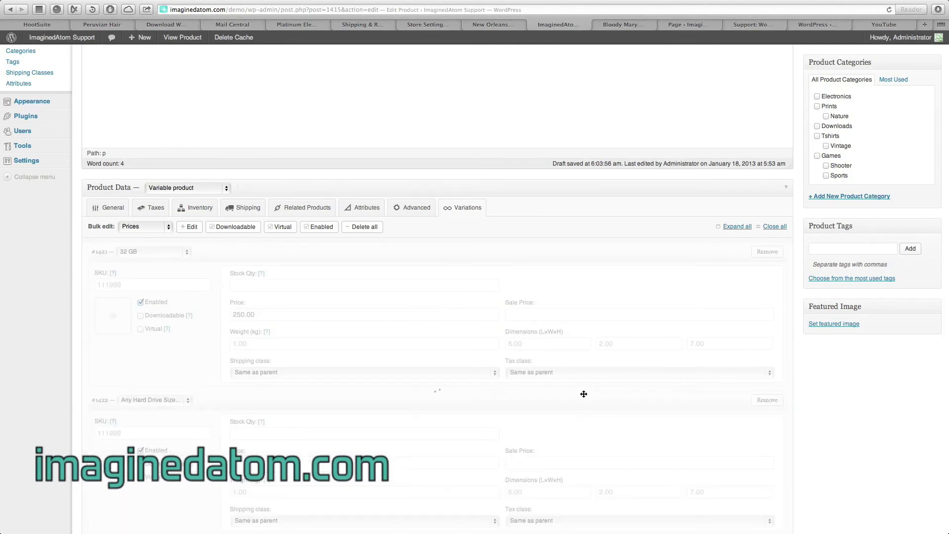
# Set variation #1422 to 64 GB with a price of 350.00
pyautogui.scroll(-2, 312, 410)
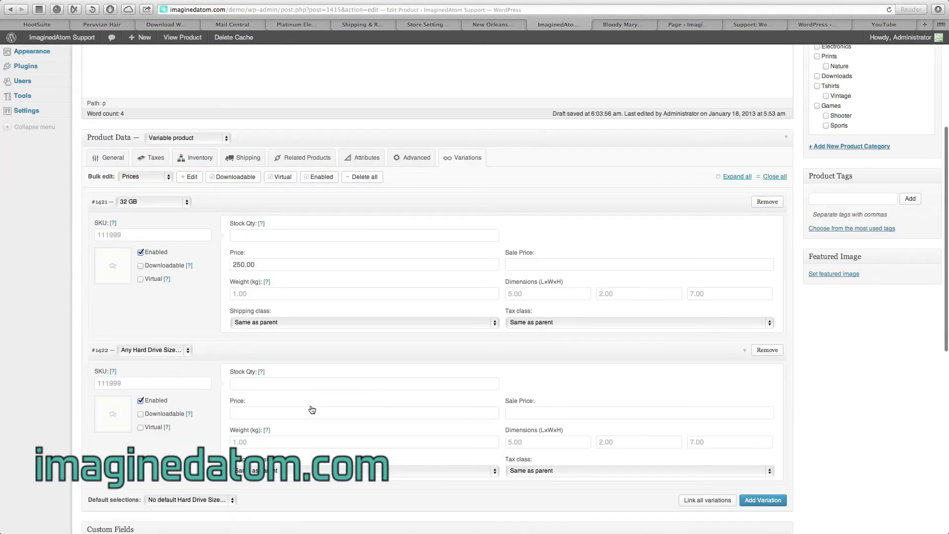
pyautogui.scroll(-2, 312, 410)
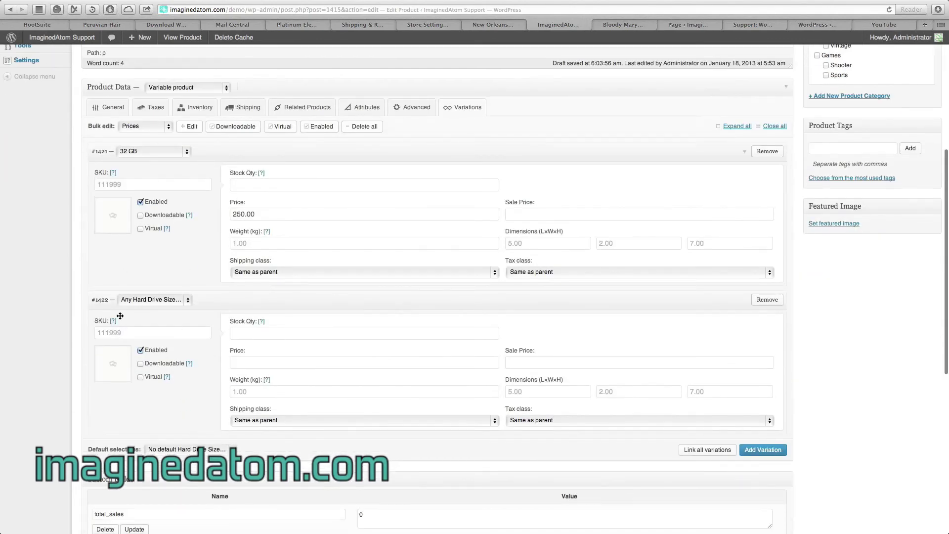
pyautogui.click(129, 299)
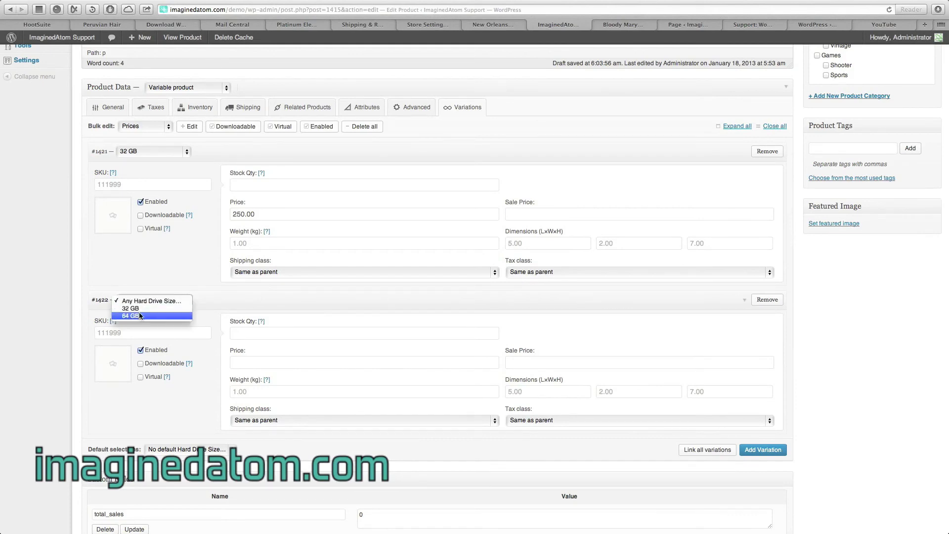
pyautogui.click(138, 315)
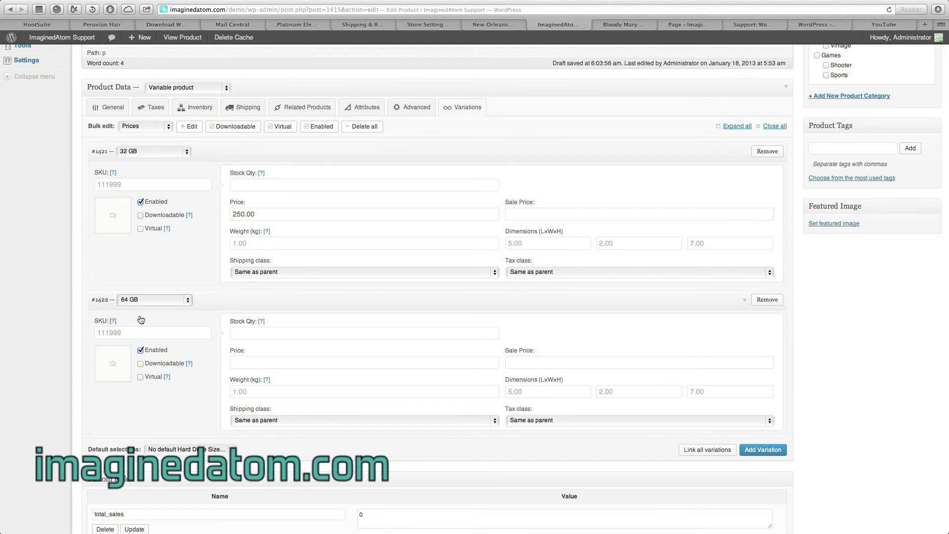
pyautogui.click(242, 331)
pyautogui.click(247, 365)
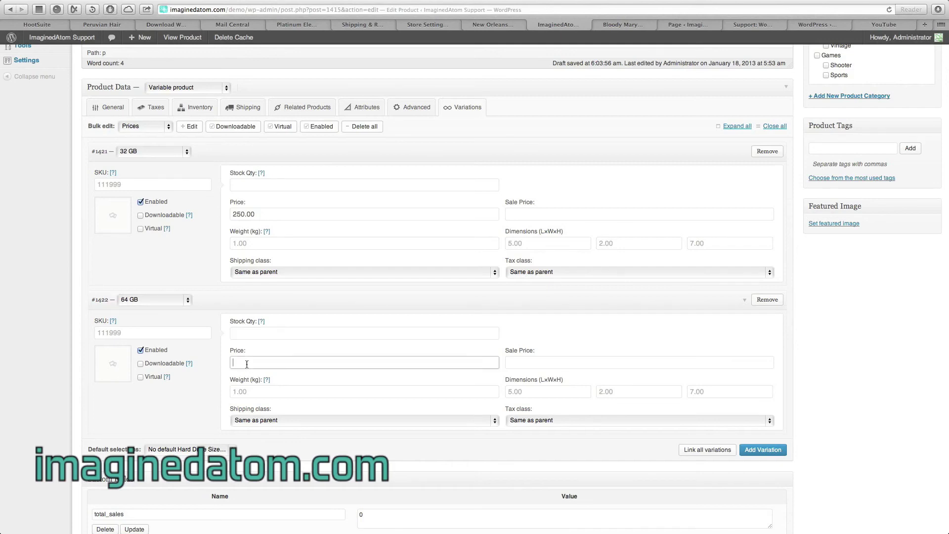
pyautogui.write('350.00')
# Keep the default selection at 'No default Hard Drive Size'
pyautogui.click(184, 451)
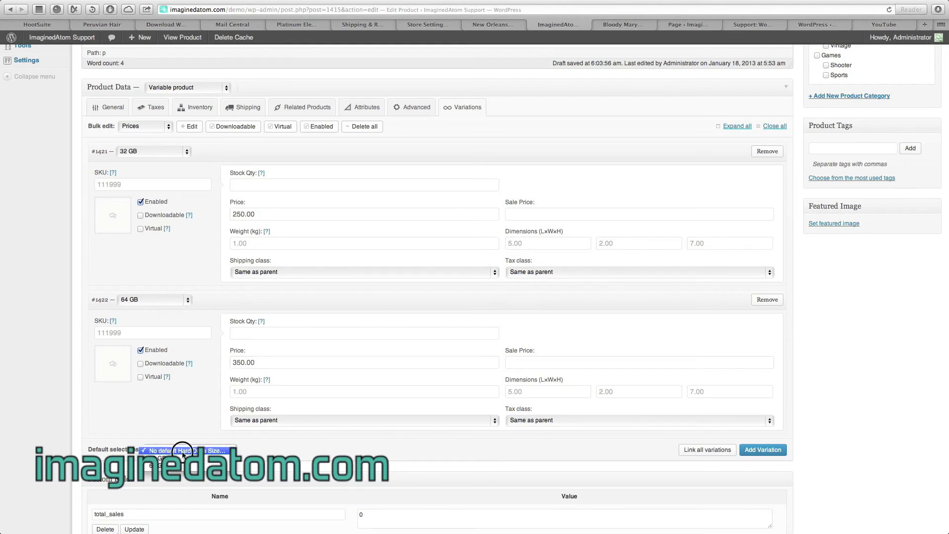
pyautogui.click(183, 451)
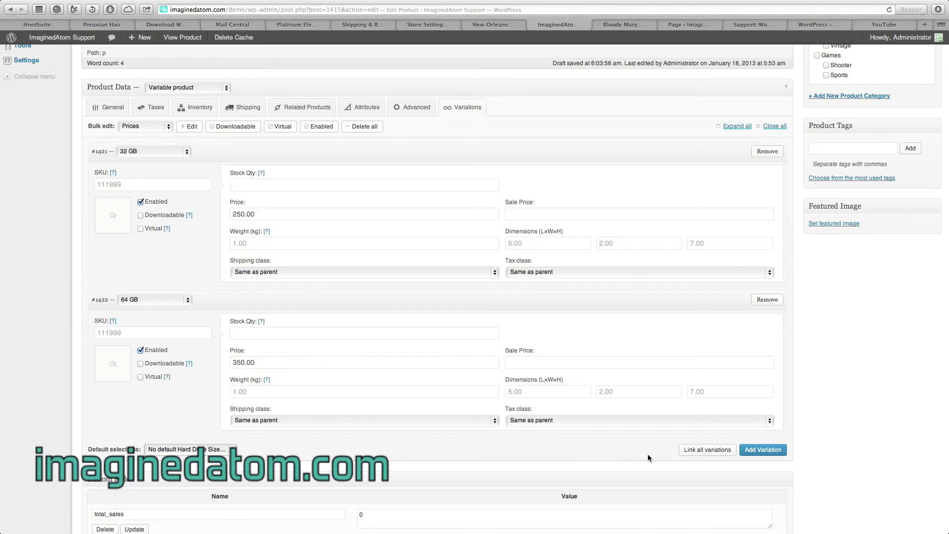
pyautogui.scroll(4, 692, 451)
pyautogui.scroll(1, 692, 451)
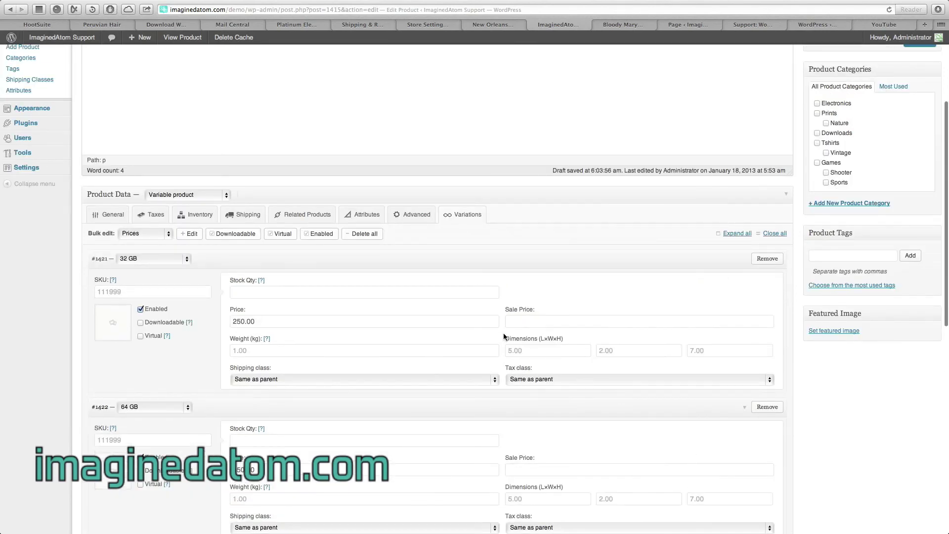
# Delete the trial purchase note in the product's Advanced settings
pyautogui.click(404, 216)
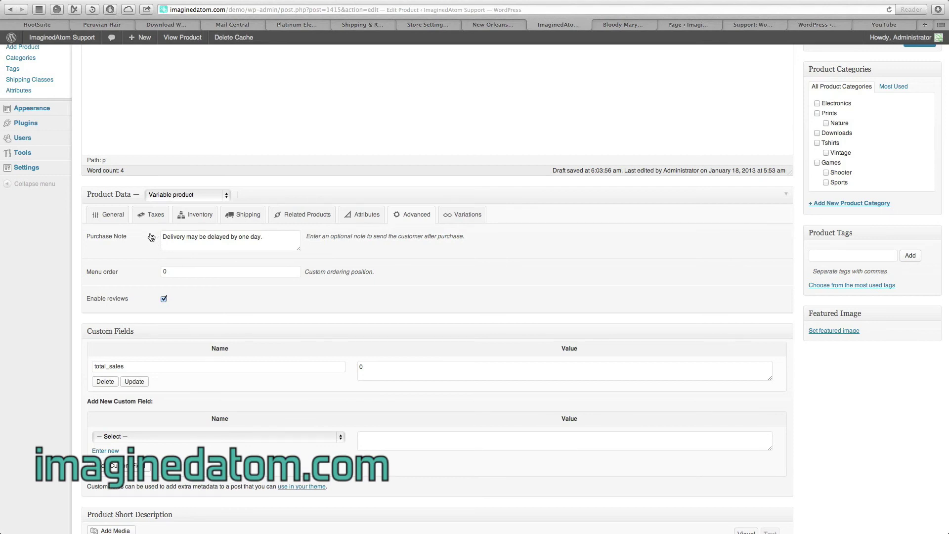
pyautogui.click(267, 239)
pyautogui.moveTo(267, 239); pyautogui.dragTo(164, 236)
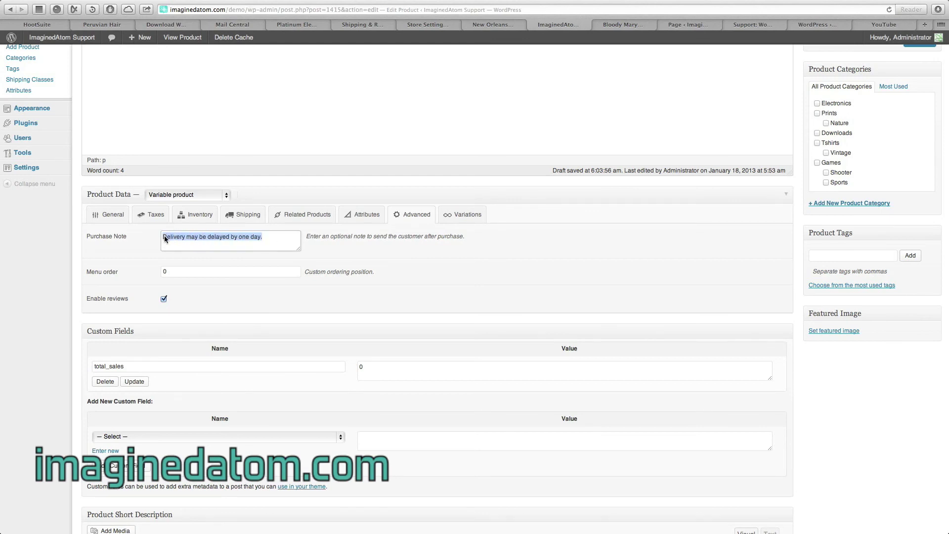
pyautogui.press('BackSpace')
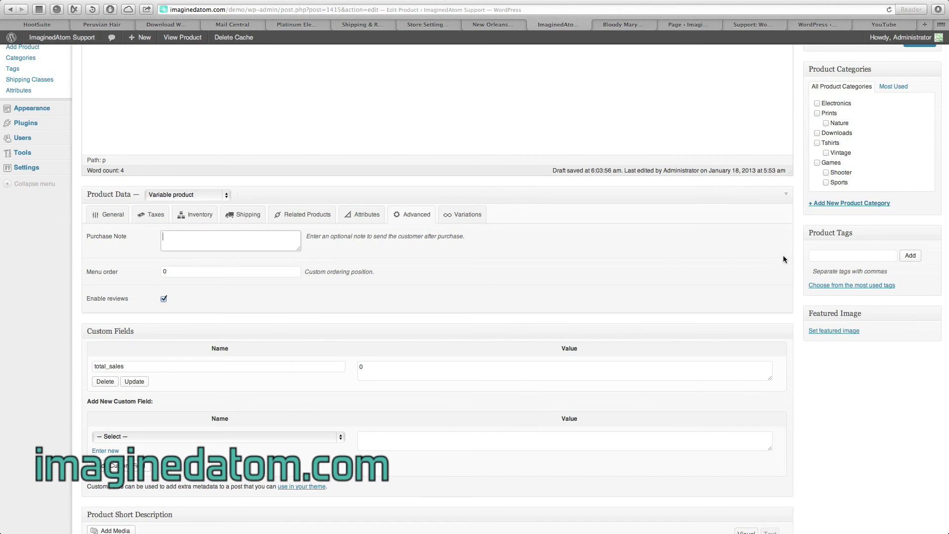
pyautogui.scroll(3, 783, 256)
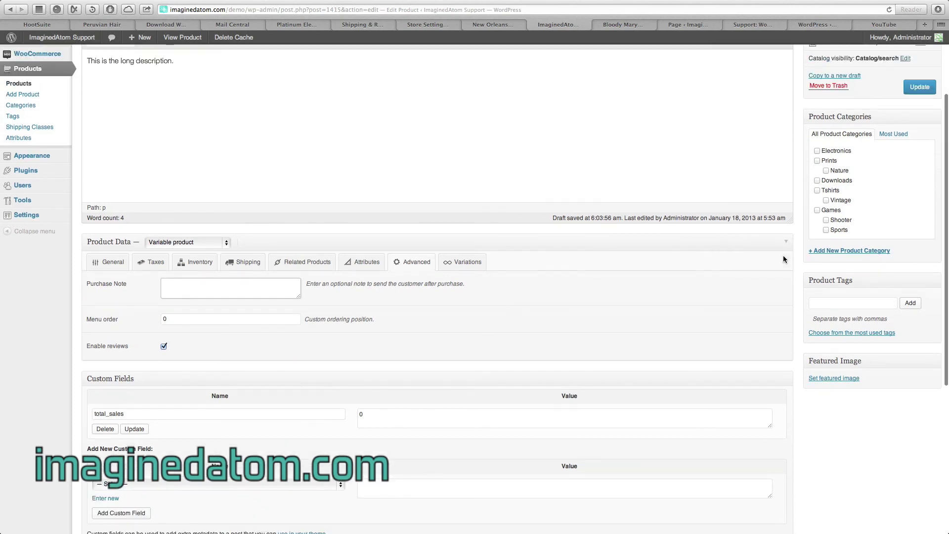
# Assign the iPod Nano to the Electronics product category
pyautogui.scroll(2, 784, 259)
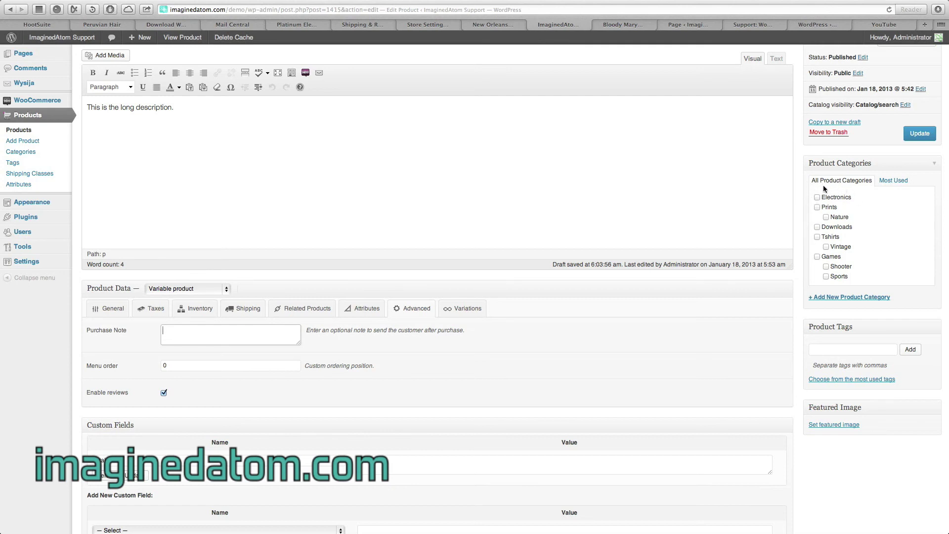
pyautogui.click(818, 197)
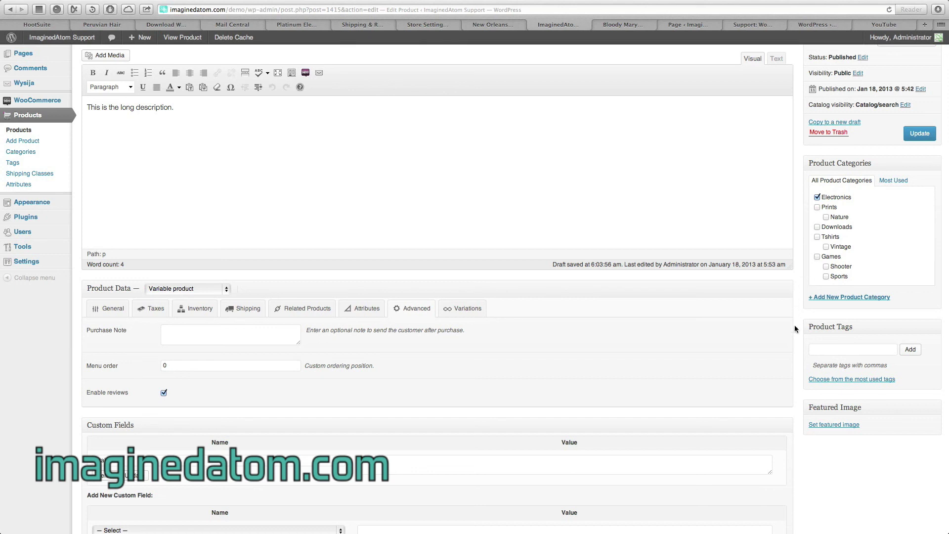
pyautogui.scroll(-3, 794, 349)
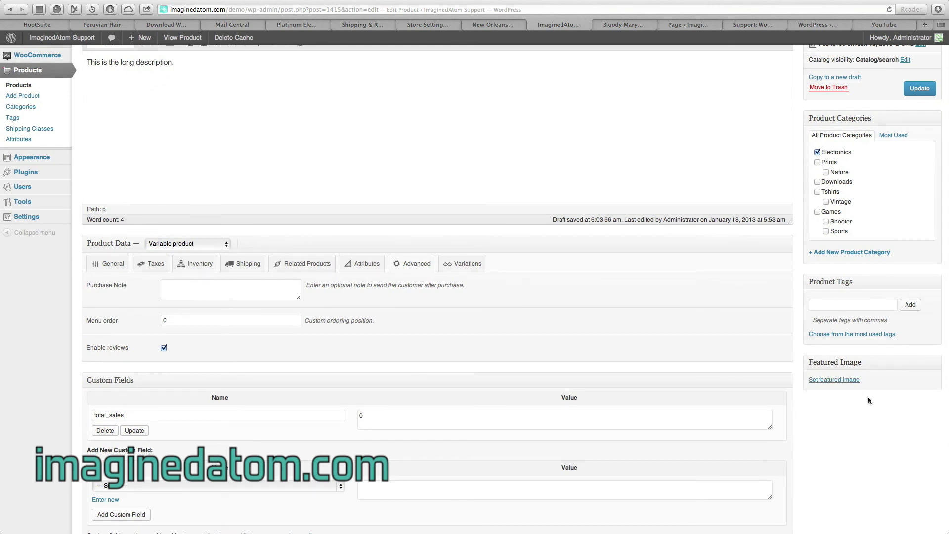
pyautogui.click(845, 382)
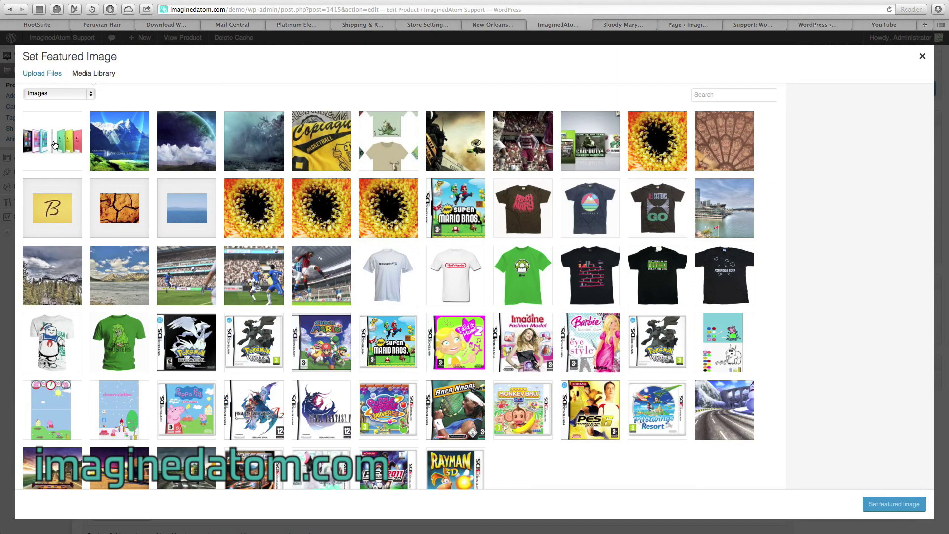
# Set a-ipod.jpg from the Media Library as the iPod Nano's featured image
pyautogui.click(55, 145)
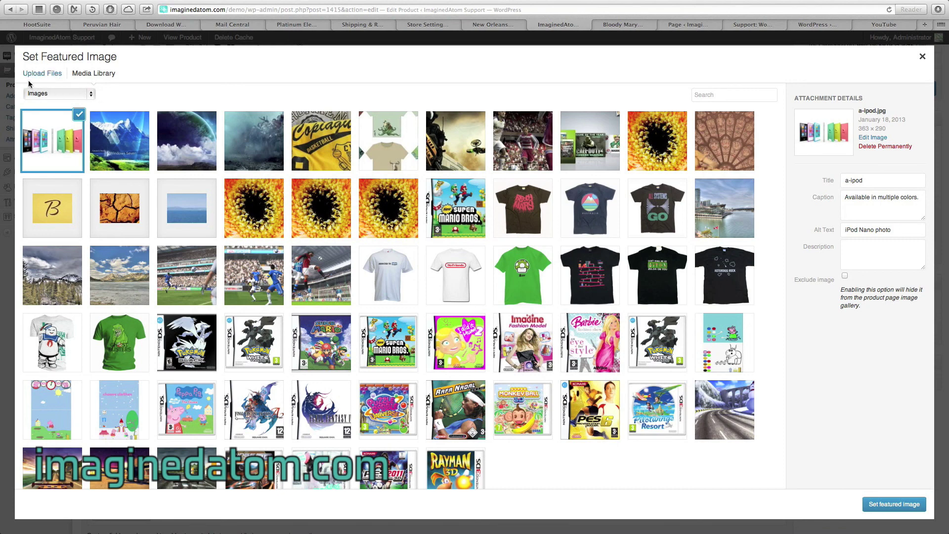
pyautogui.click(59, 134)
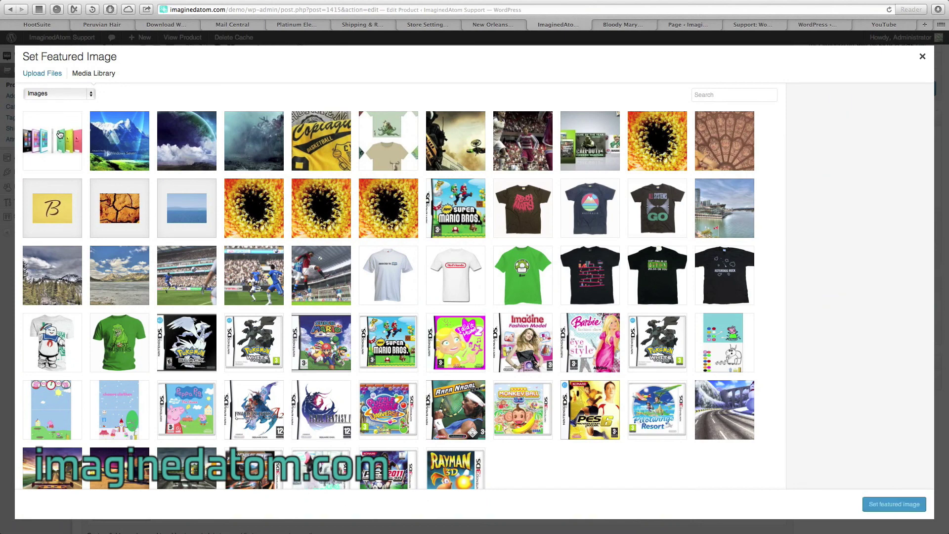
pyautogui.click(60, 134)
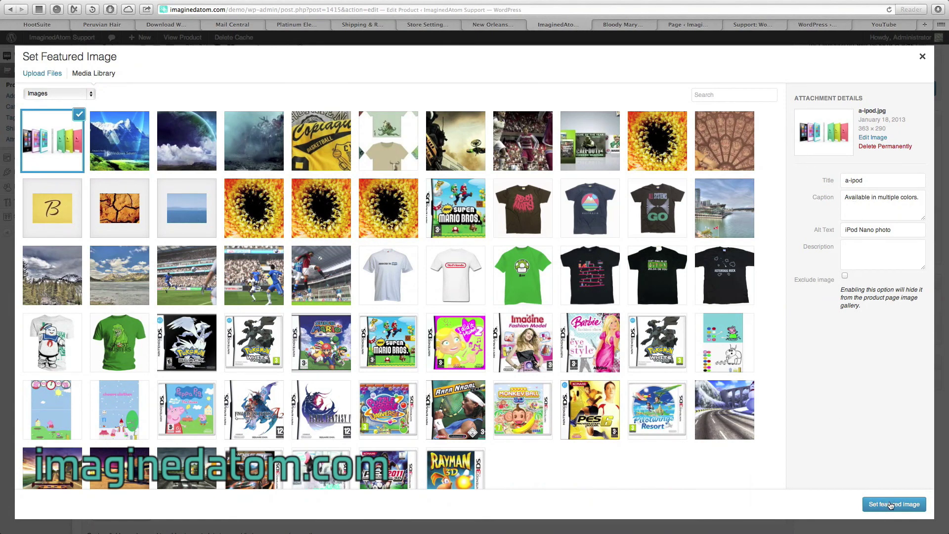
pyautogui.click(891, 505)
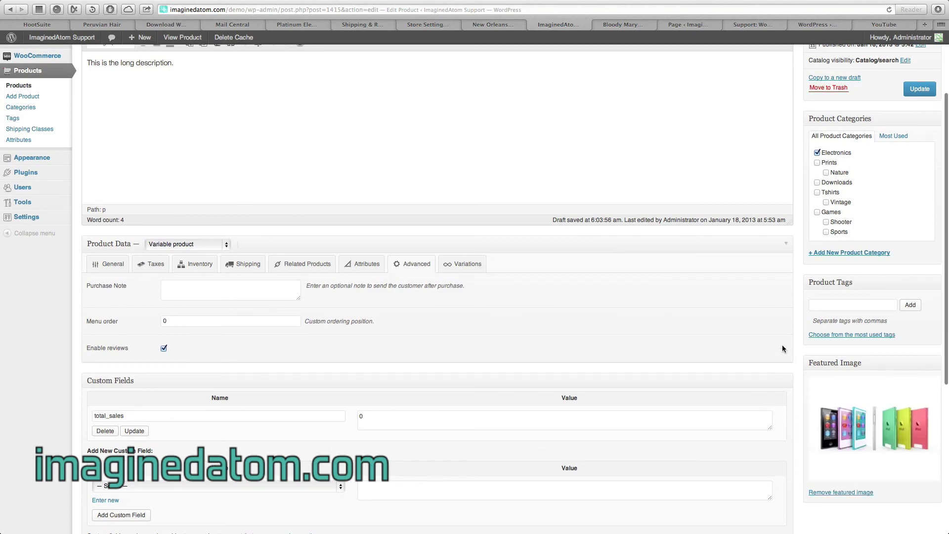
pyautogui.scroll(5, 783, 349)
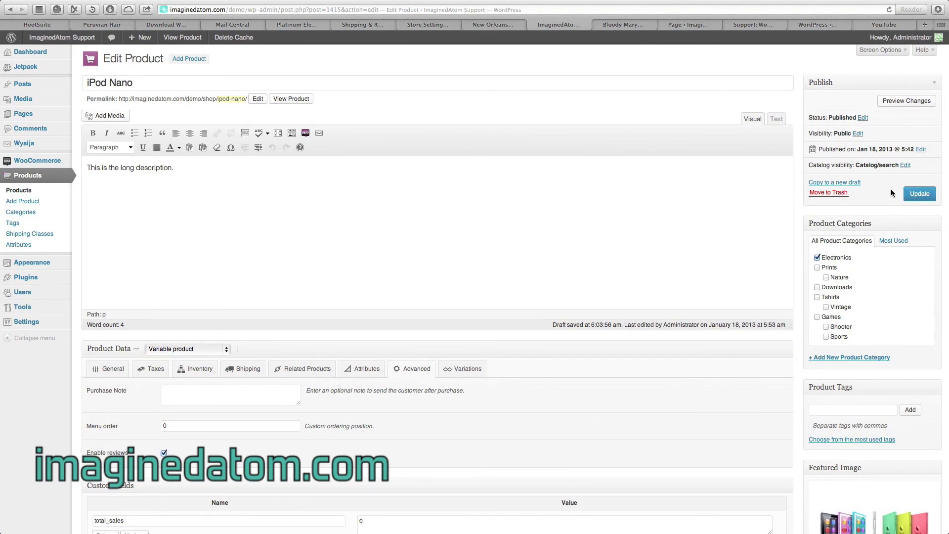
# Update the iPod Nano product and view its storefront page
pyautogui.click(920, 195)
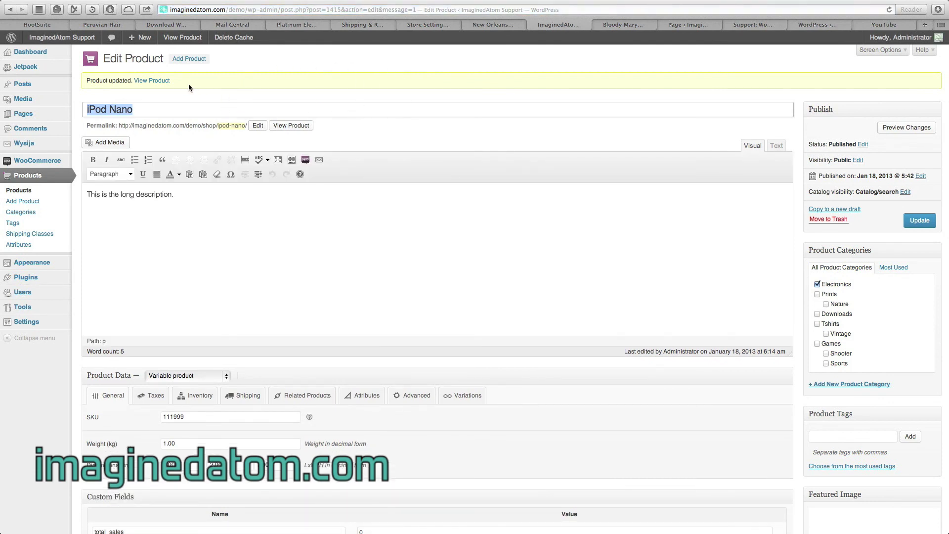
pyautogui.click(146, 82)
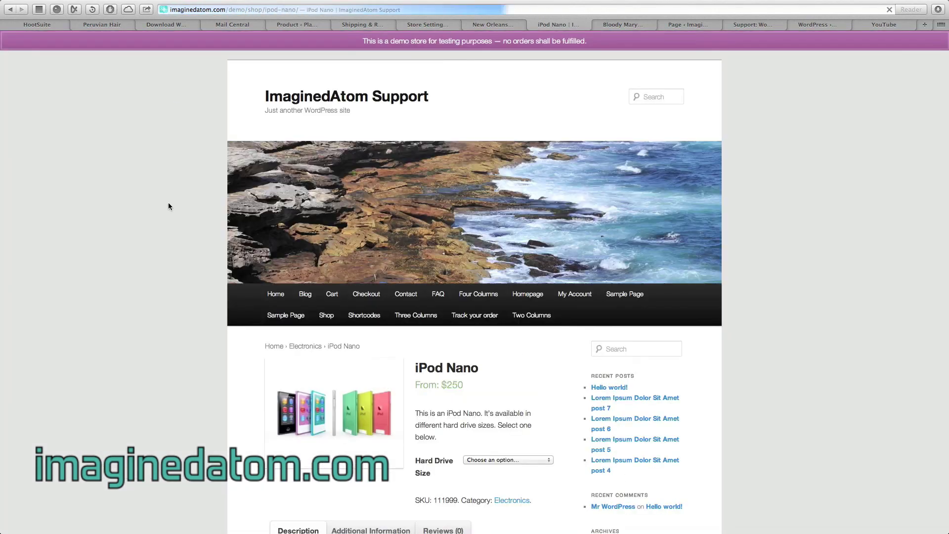
# Check the Hard Drive Size prices on the storefront: 32 GB at $250, 64 GB at $350
pyautogui.scroll(-10, 168, 206)
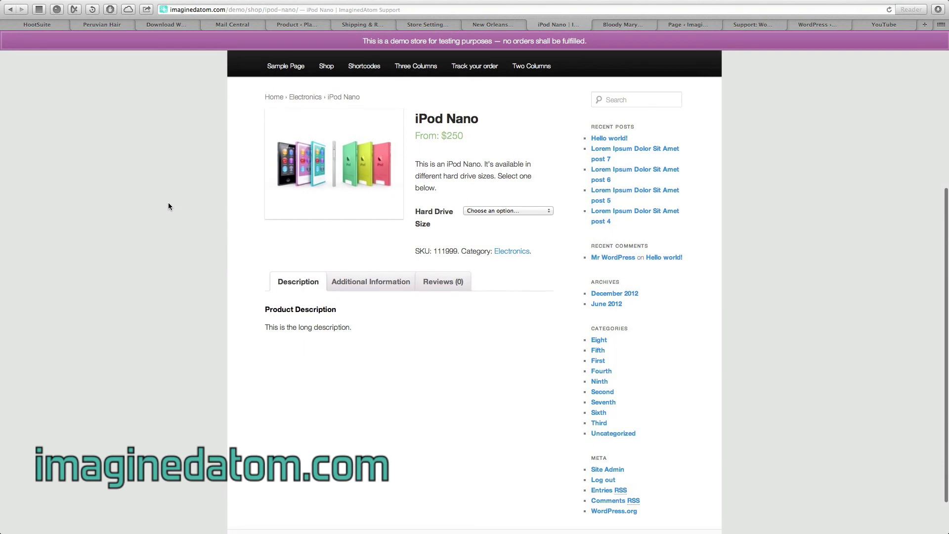
pyautogui.scroll(-1, 168, 206)
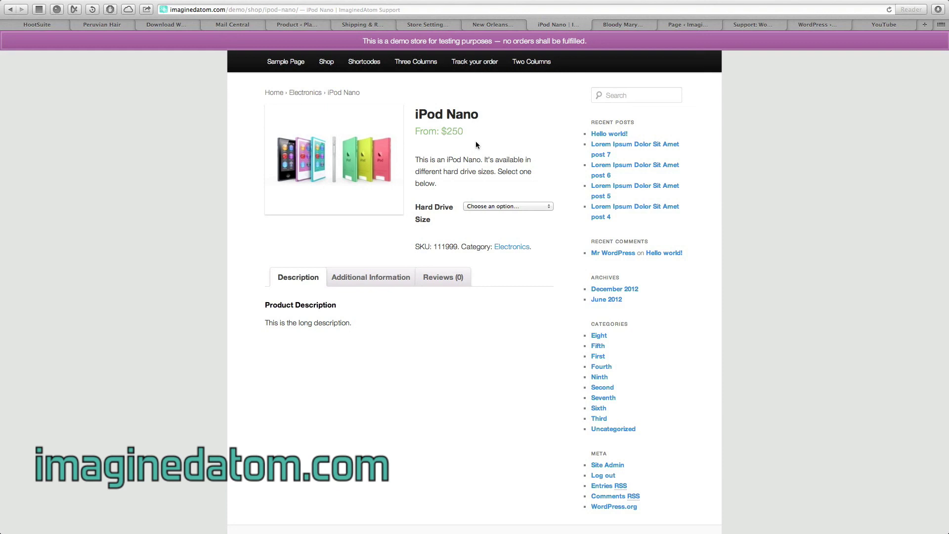
pyautogui.click(530, 206)
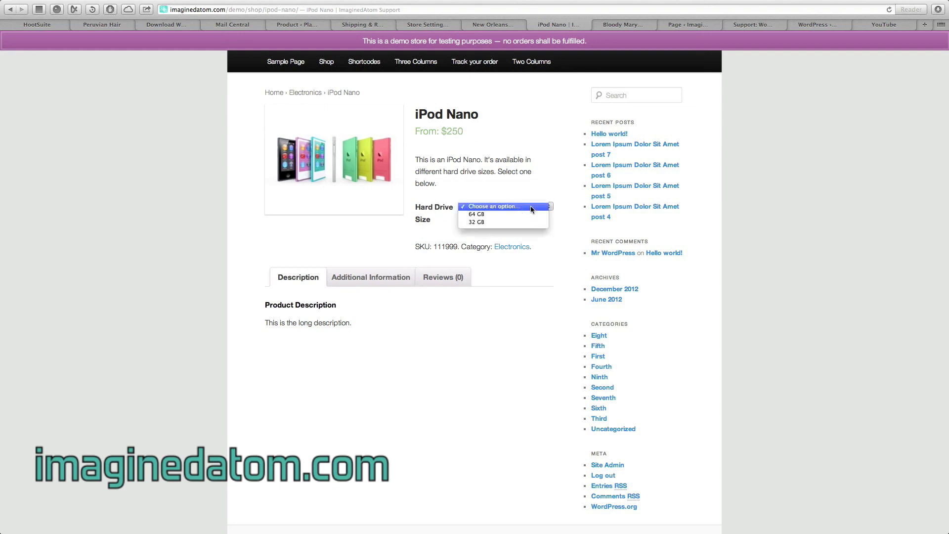
pyautogui.click(520, 223)
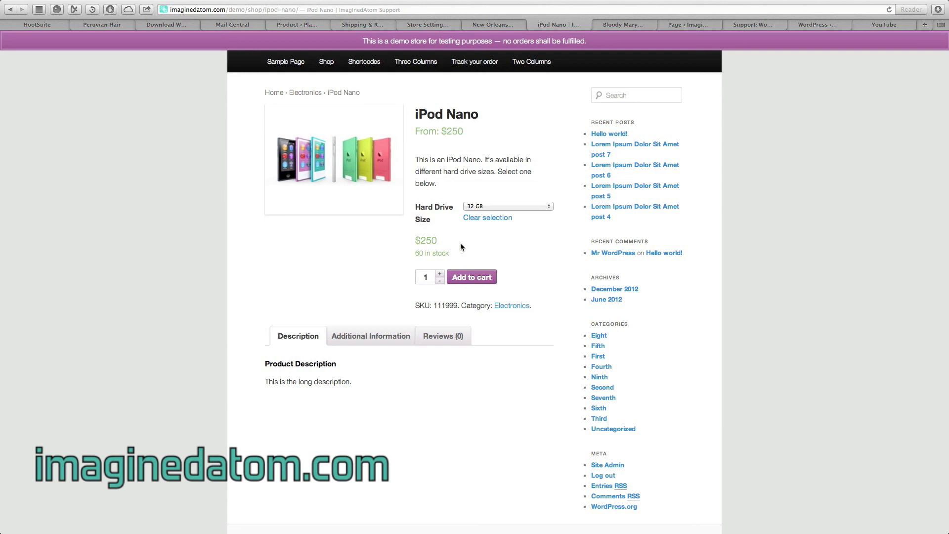
pyautogui.click(496, 206)
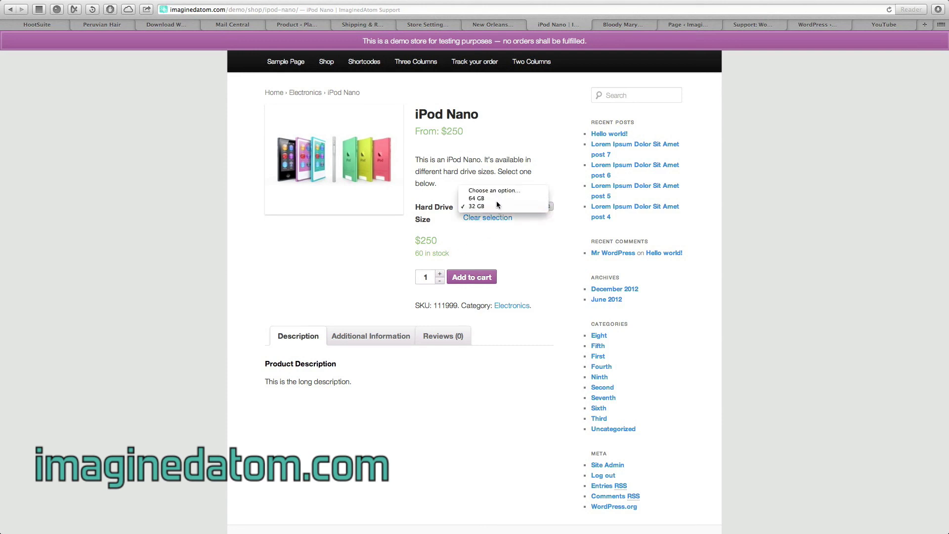
pyautogui.click(497, 201)
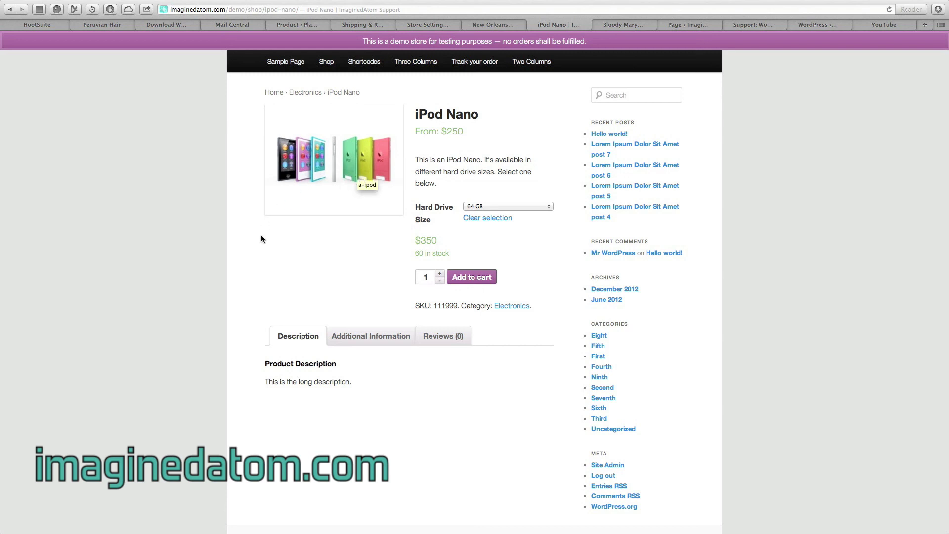
pyautogui.scroll(-1, 256, 282)
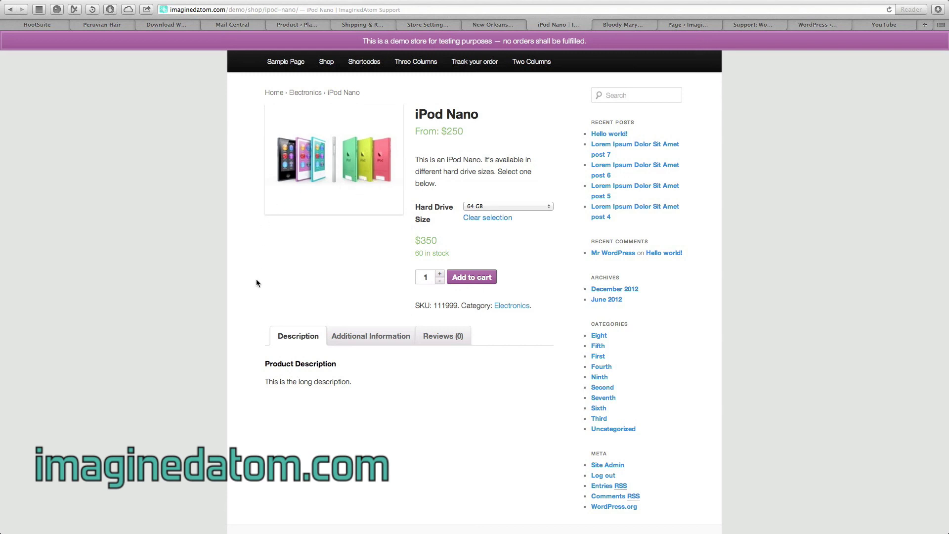